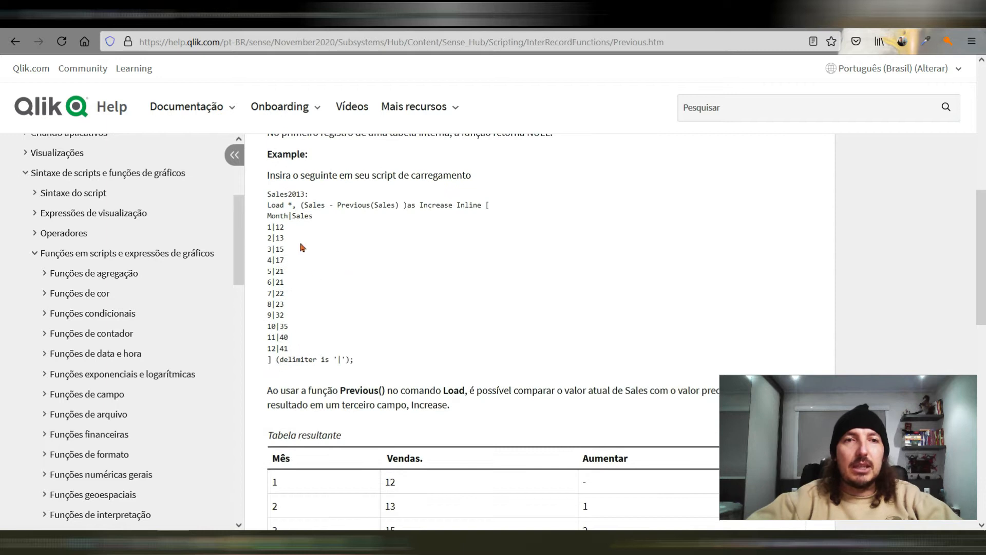
Step: Examine the Previous function in the Sales2013 load script example of the Qlik help page
drag(304, 206, 350, 206)
double_click(353, 205)
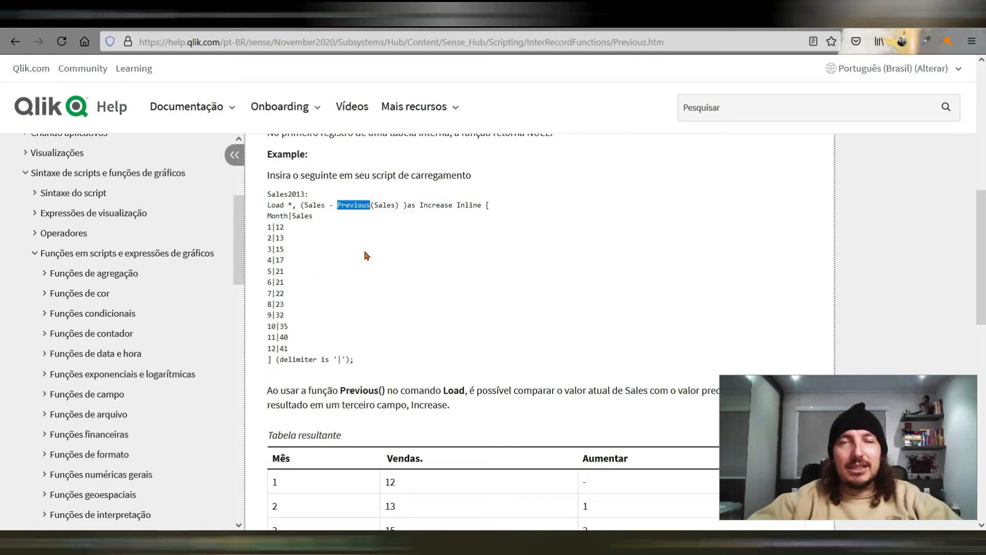
click(367, 255)
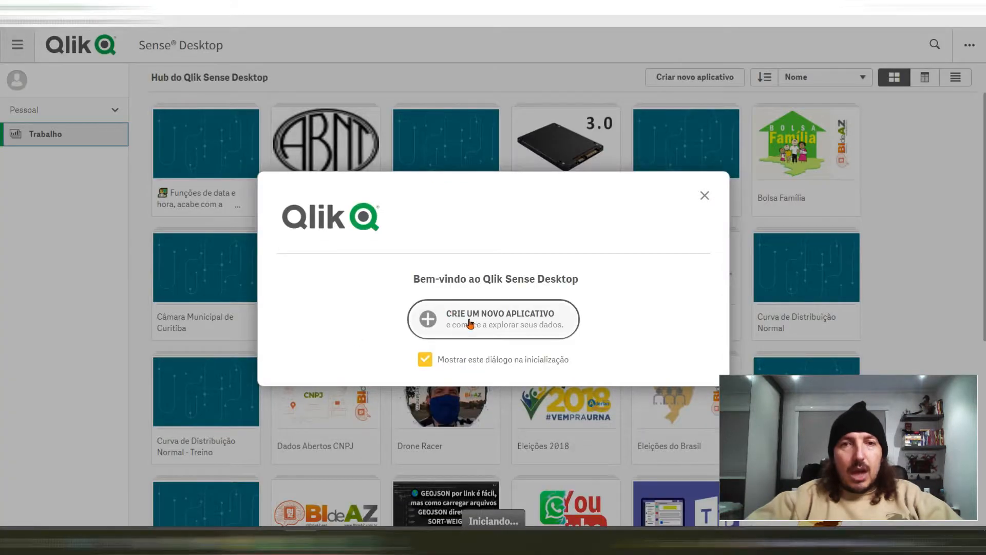
Step: Create a new app named "Como fazer cálculo de INTERVALO de TEMPO entre linhas NO SCRIPT_ Funções IF, PREVIOUS e INTERVAL" and open it
click(470, 323)
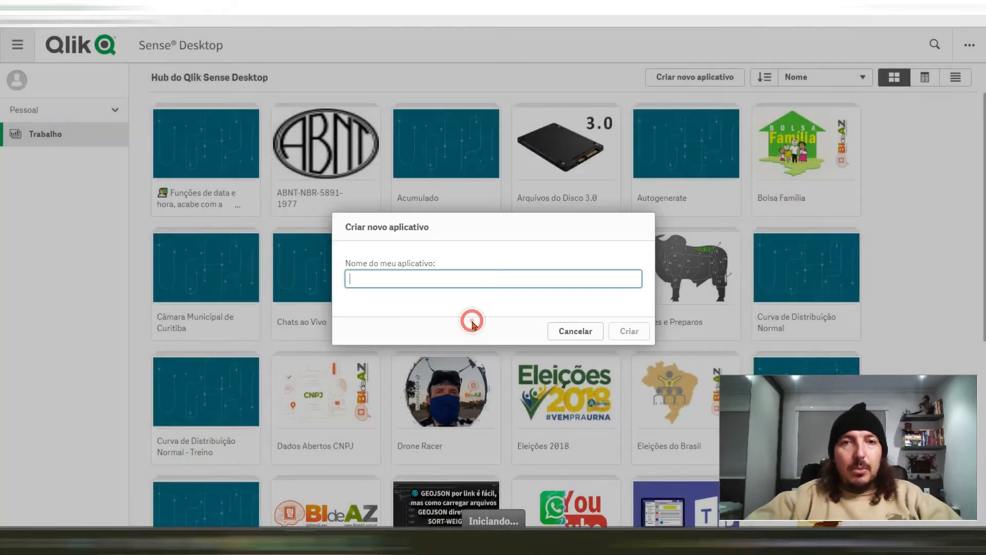
key(ctrl+v)
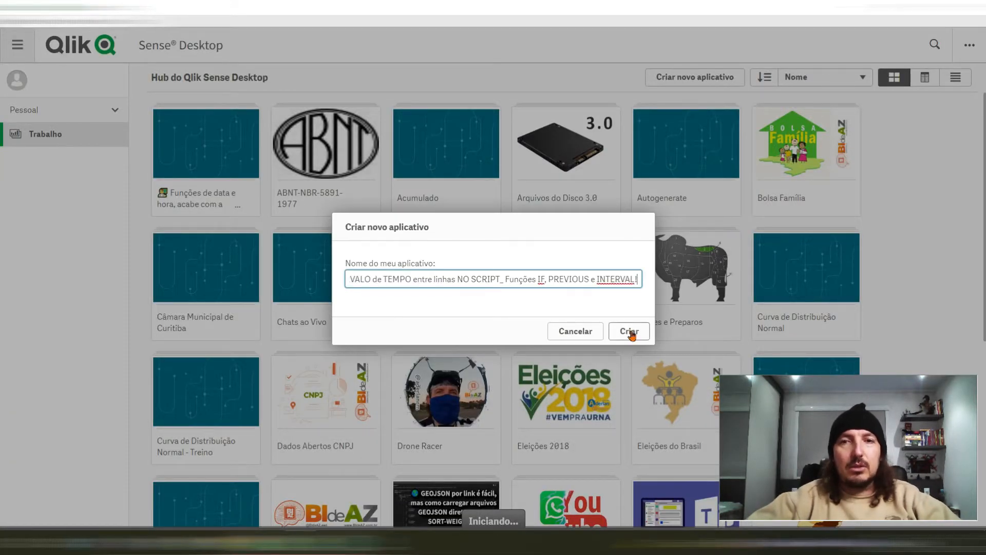
click(629, 331)
click(598, 333)
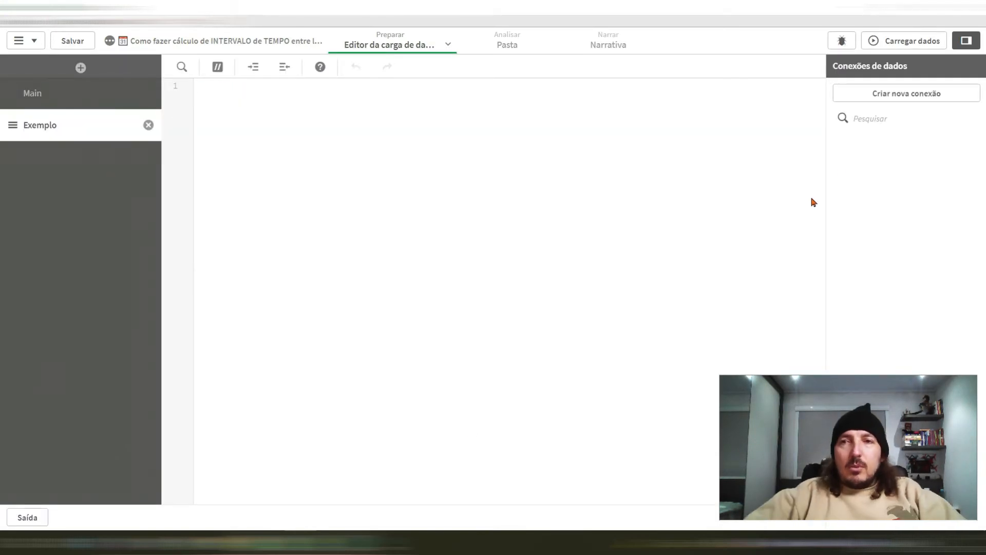
Step: Create a folder data connection named QVDs and choose Chamados.qvd as the file to select data from
click(880, 100)
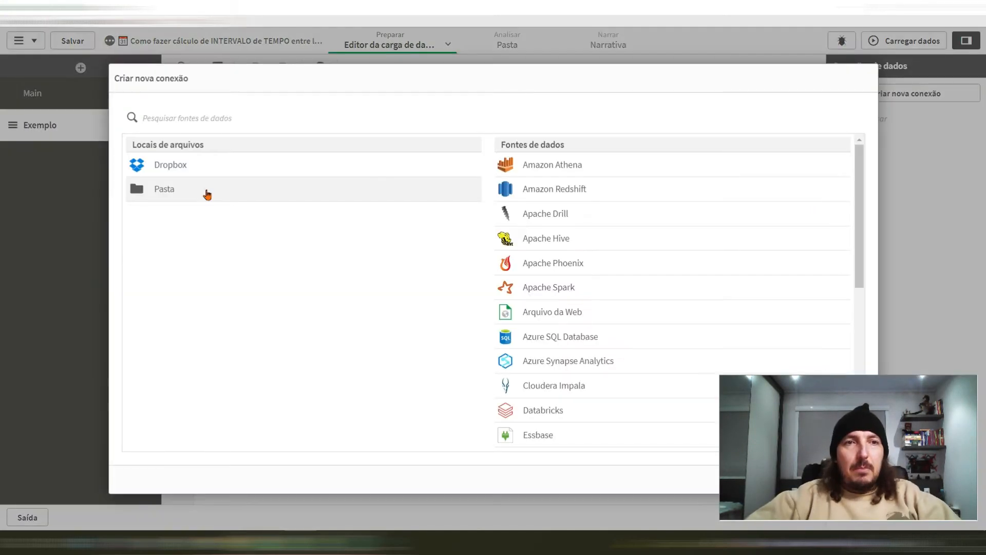
click(205, 191)
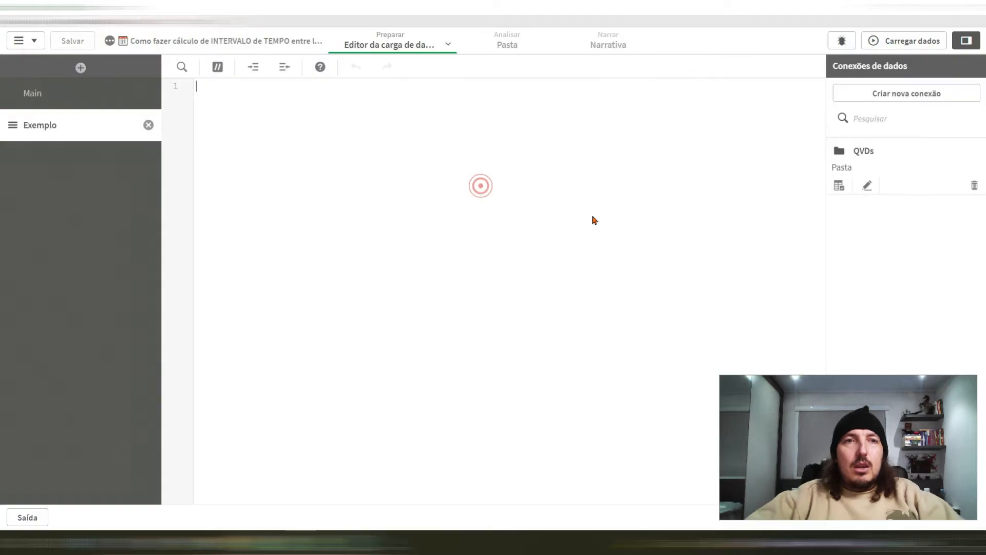
click(839, 188)
click(116, 243)
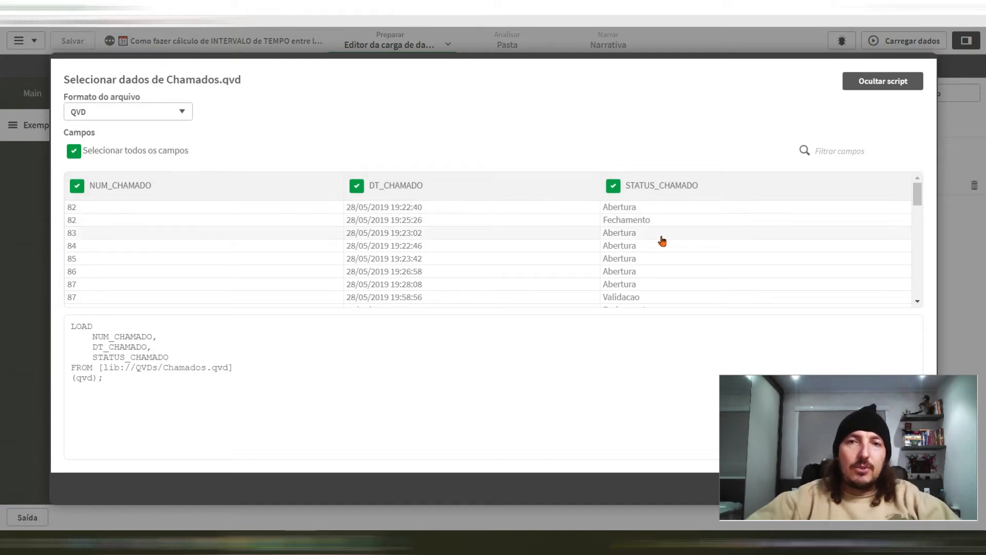
Step: Insert the load script for all three fields of Chamados.qvd, with the table labelled Chamados
scroll(663, 285, down, 3)
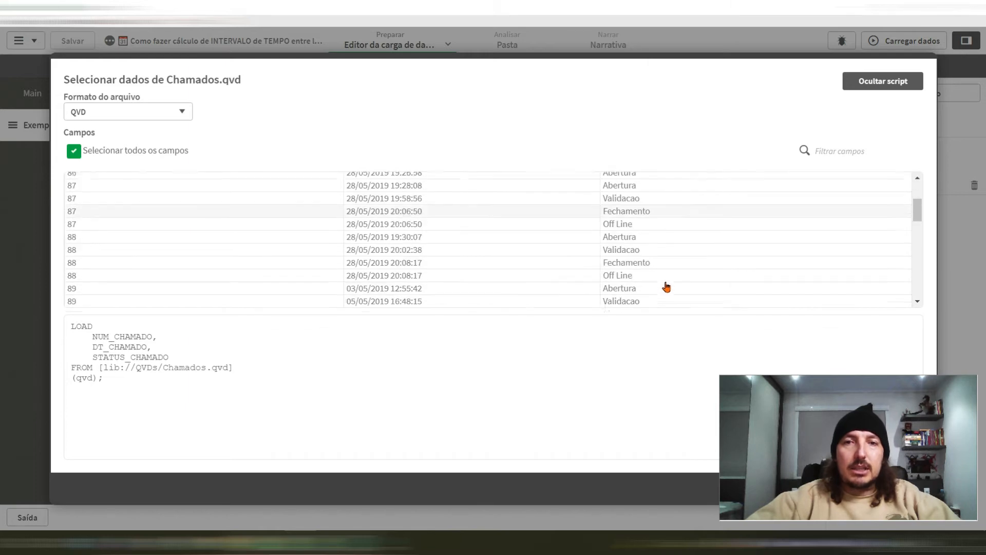
scroll(637, 231, down, 6)
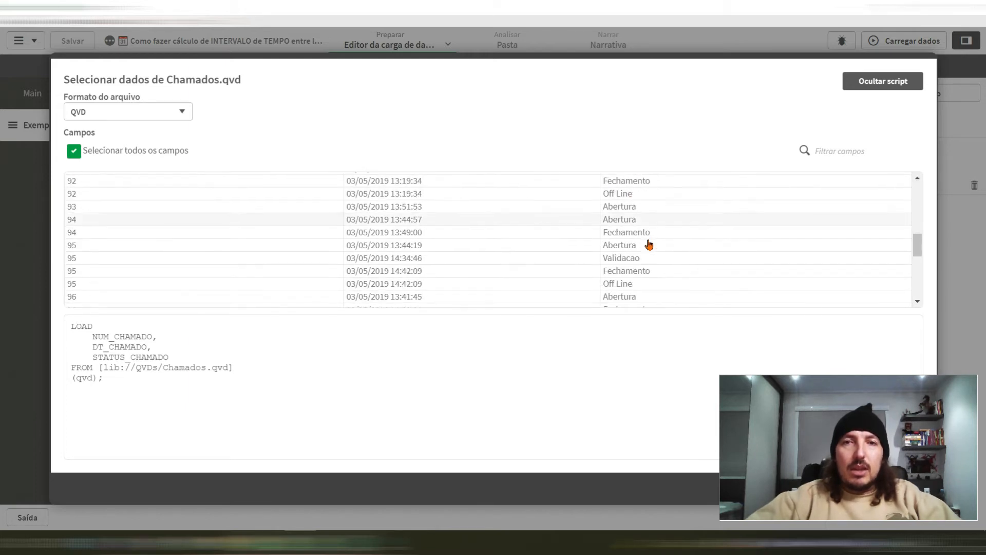
scroll(648, 245, down, 2)
scroll(648, 241, up, 8)
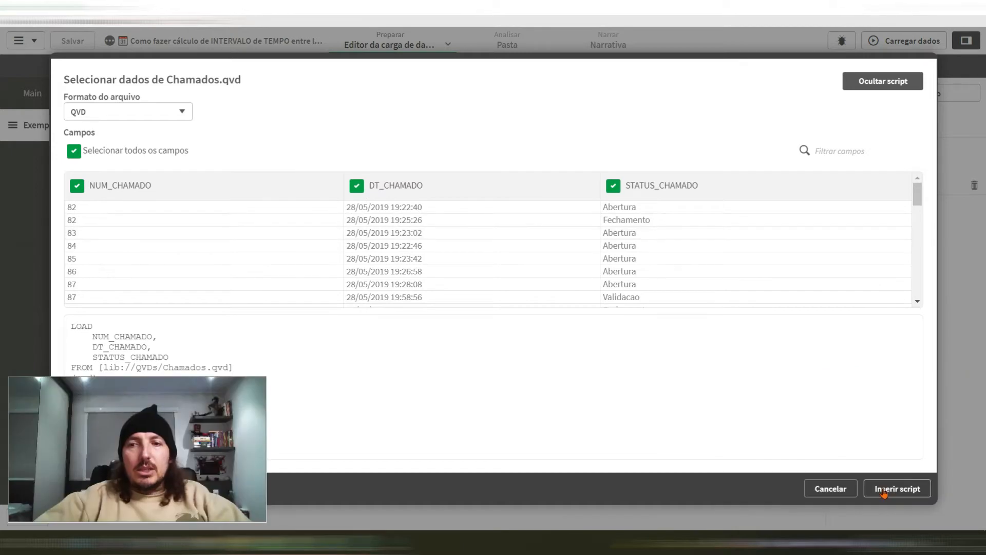
click(883, 490)
text(mados:)
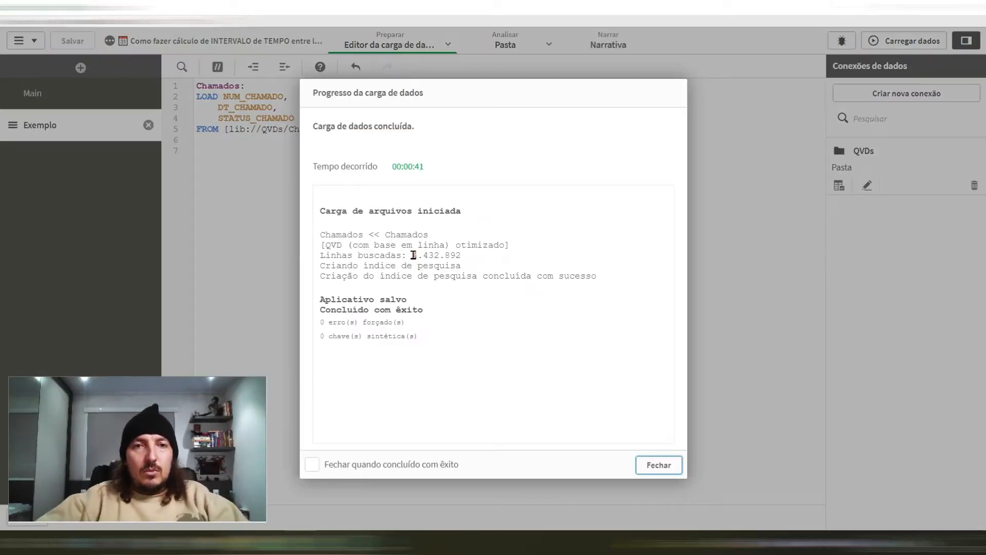
Step: Review the fetched rows and search index entries in the data load progress, and close it
drag(413, 254, 463, 260)
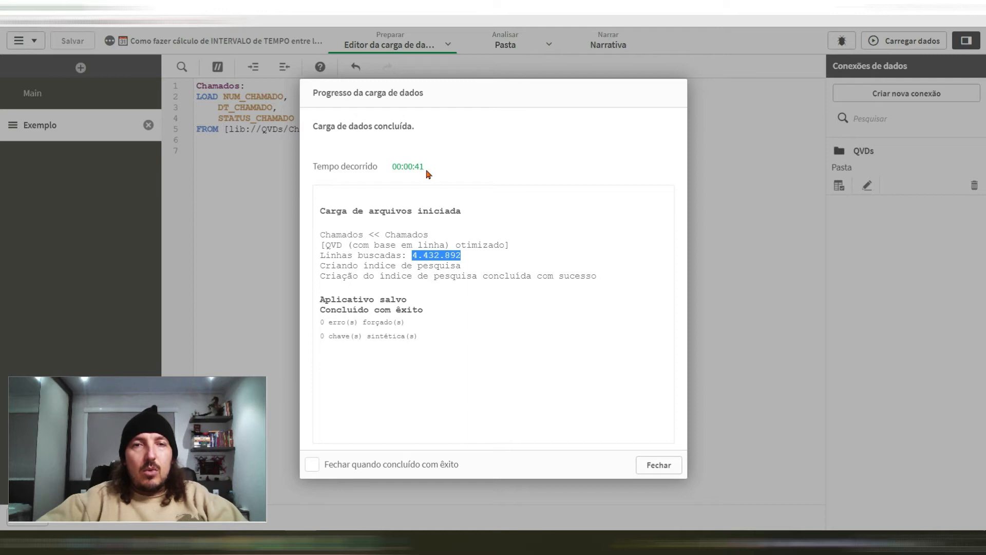
drag(321, 267, 598, 284)
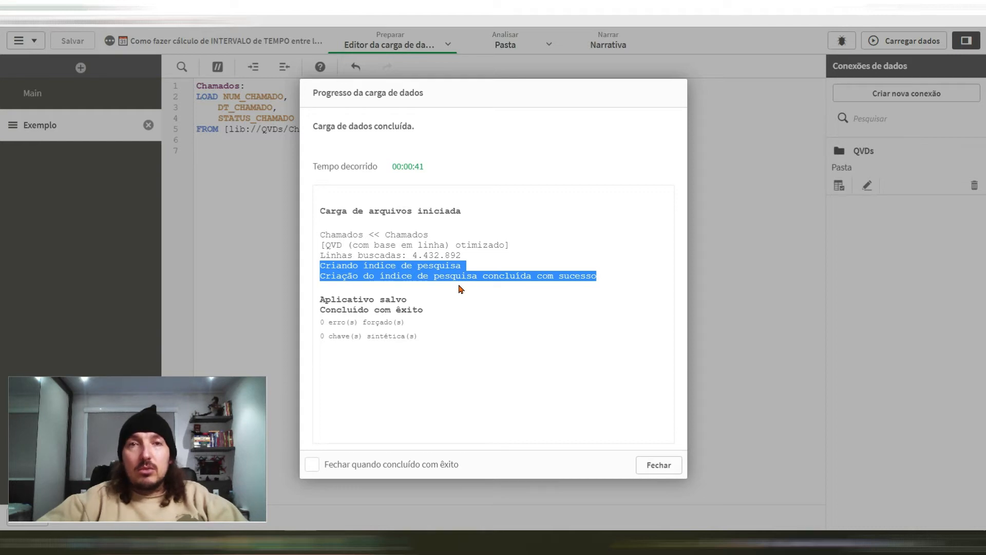
drag(359, 266, 464, 288)
click(658, 465)
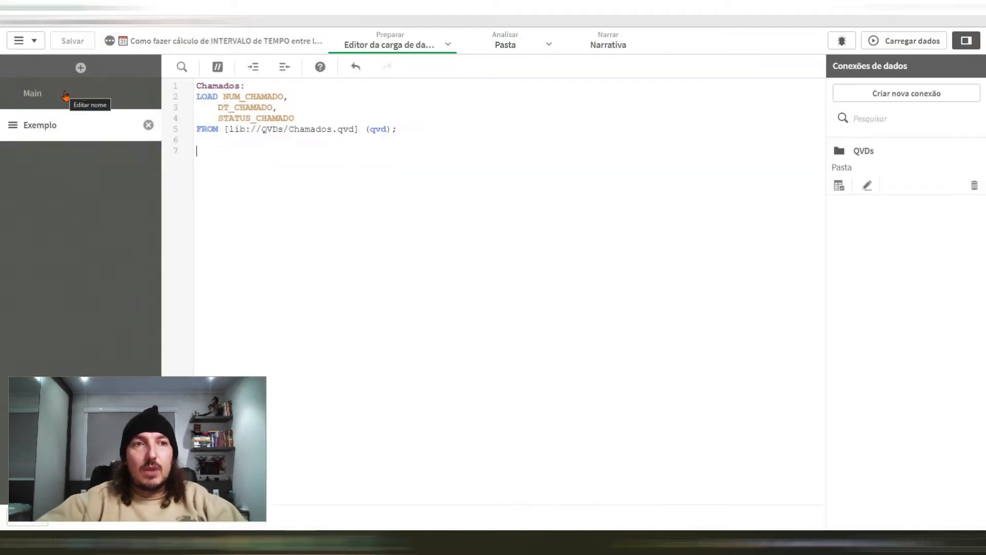
Step: Set CreateSearchIndexOnReload to 0 in the Main script section and reload the data
click(65, 92)
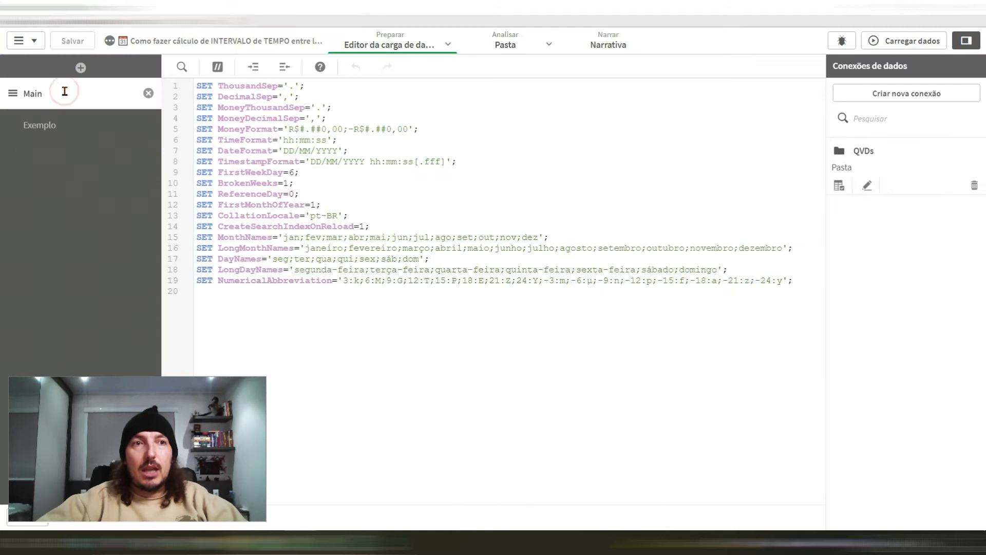
double_click(247, 227)
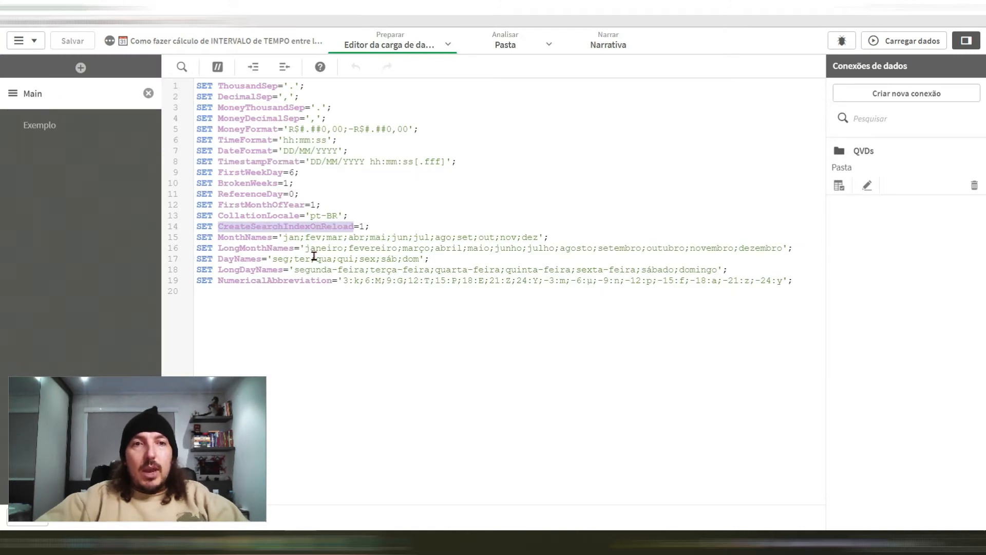
click(361, 226)
key(Delete)
text(0)
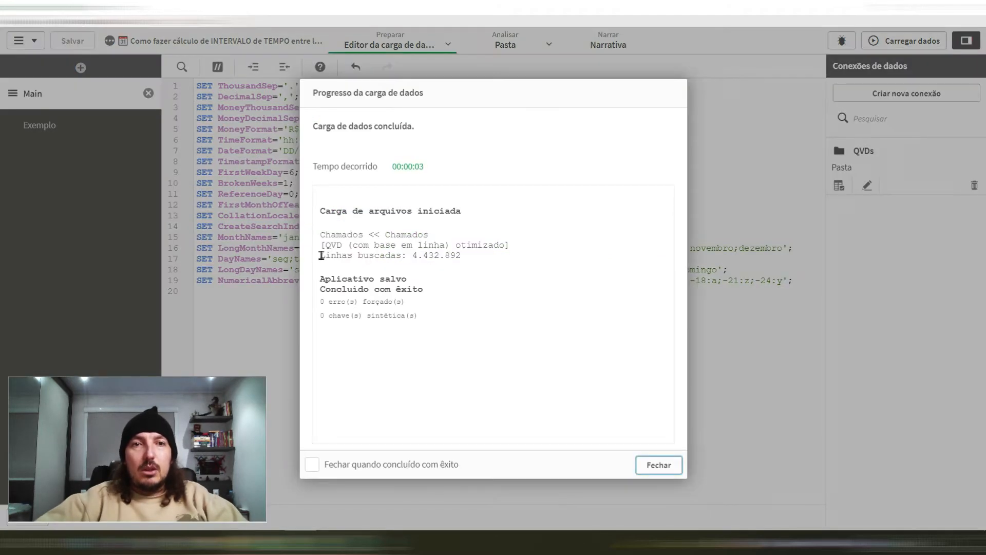
drag(413, 257, 462, 258)
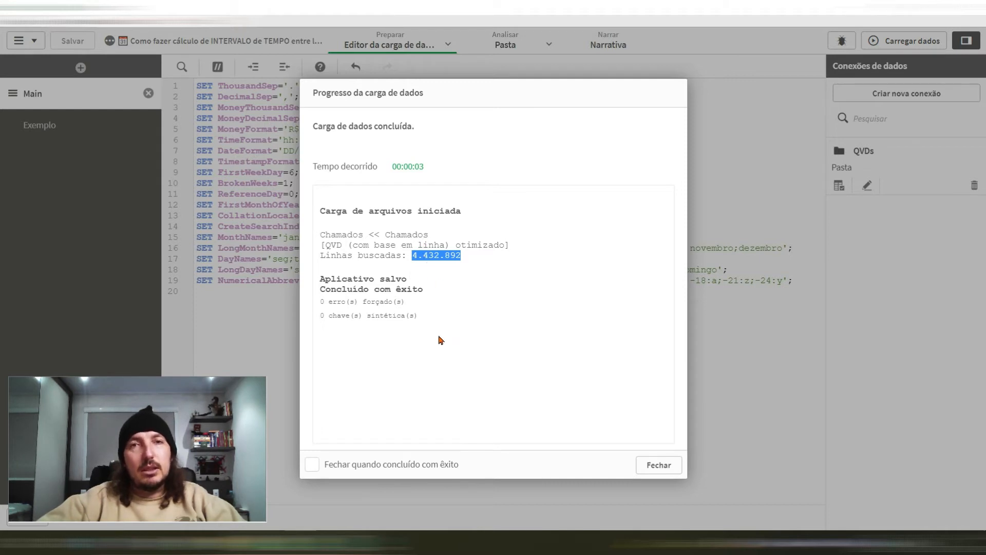
click(642, 464)
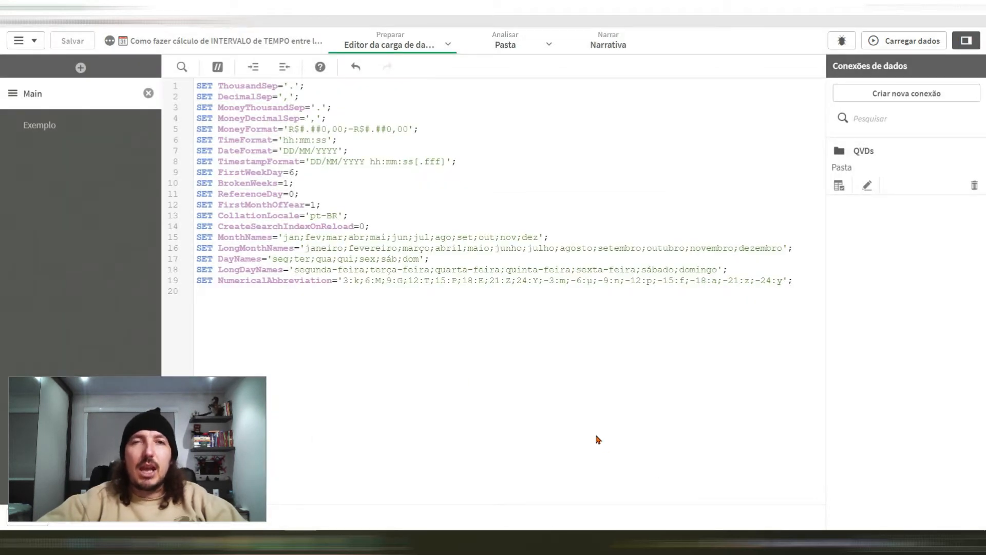
Step: Examine the ticket numbers, dates and statuses of the Chamados table in the data model viewer
click(49, 125)
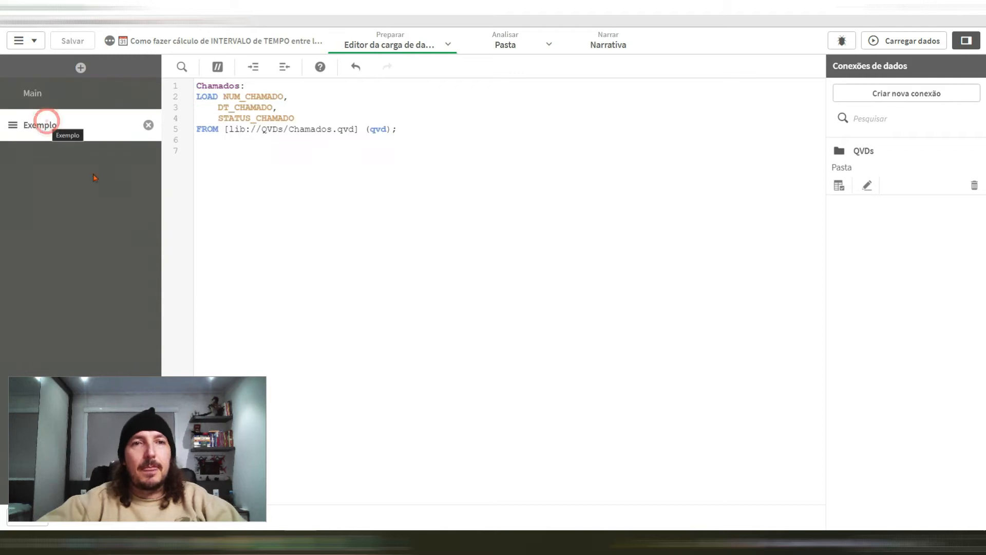
click(447, 44)
click(471, 120)
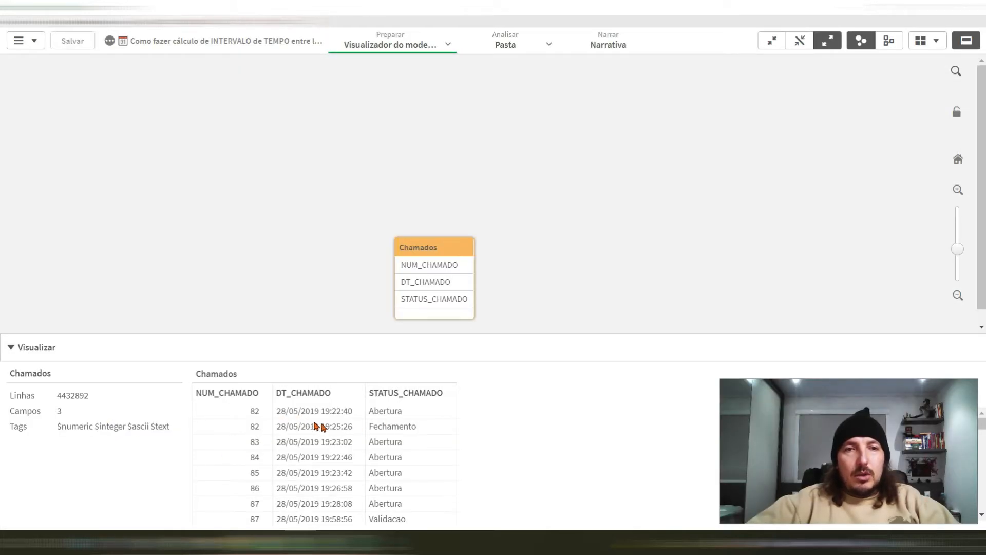
scroll(423, 473, down, 8)
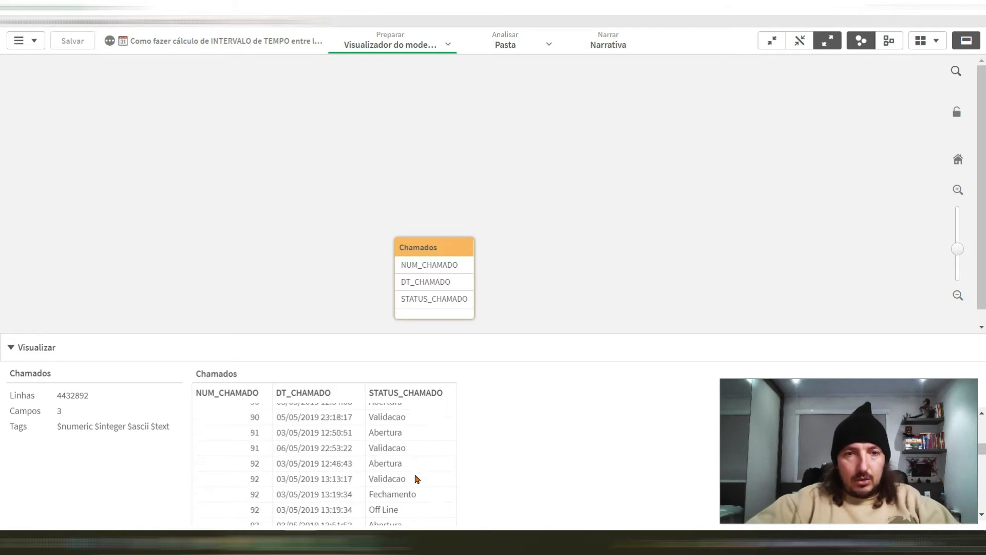
scroll(272, 436, up, 4)
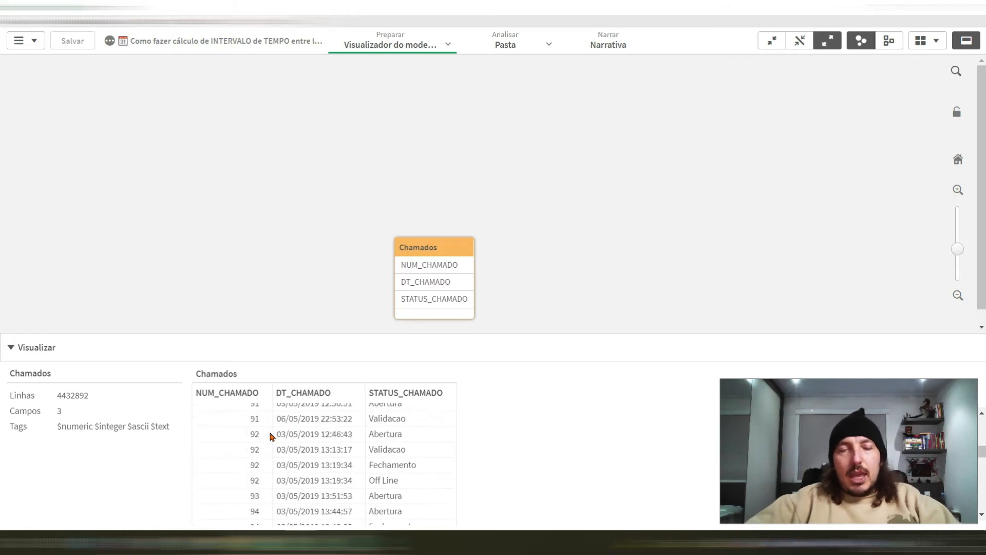
scroll(272, 436, up, 3)
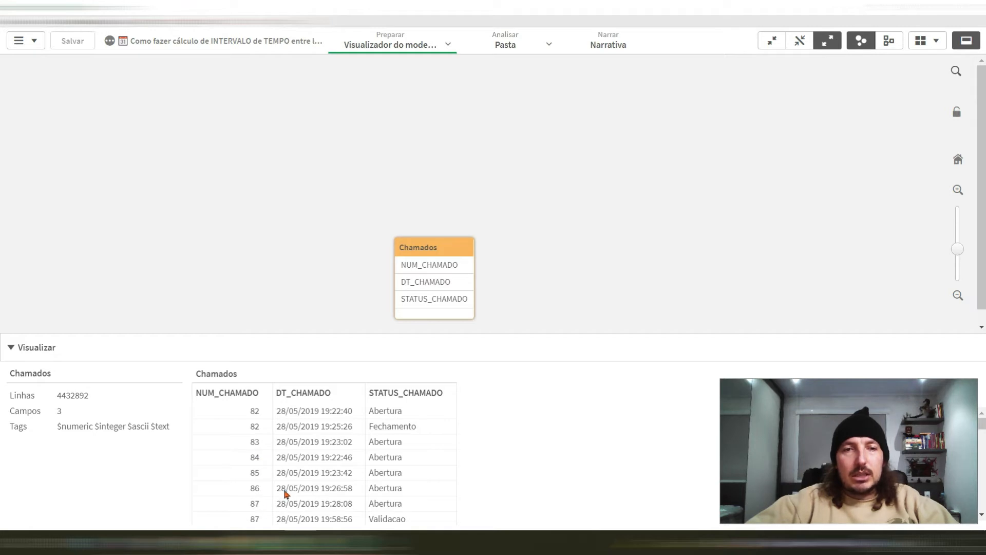
scroll(262, 503, down, 2)
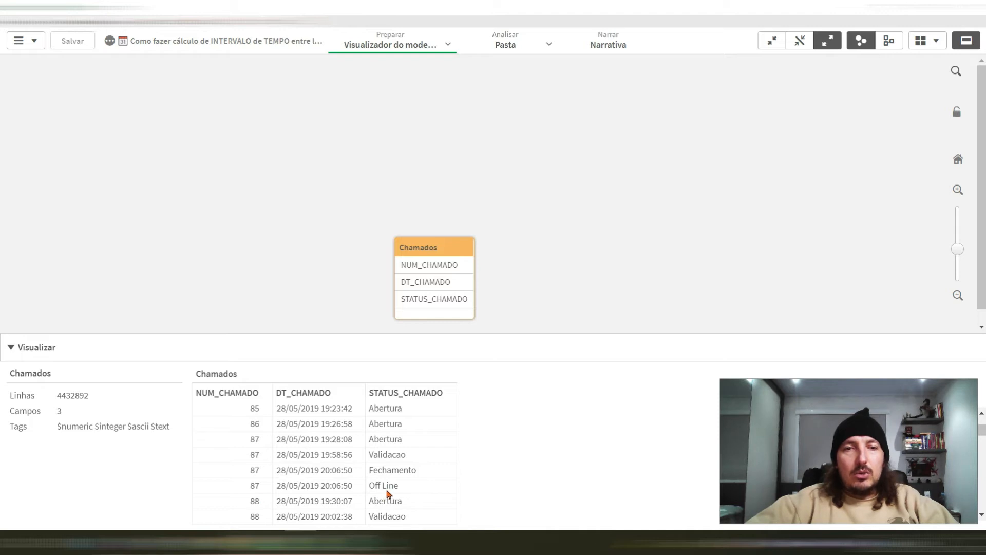
scroll(331, 439, up, 1)
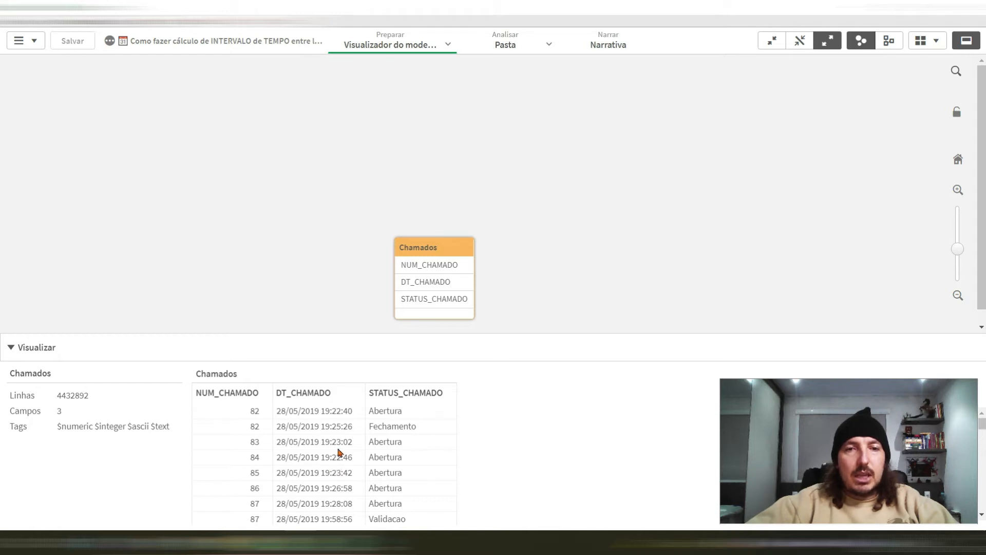
scroll(362, 498, down, 1)
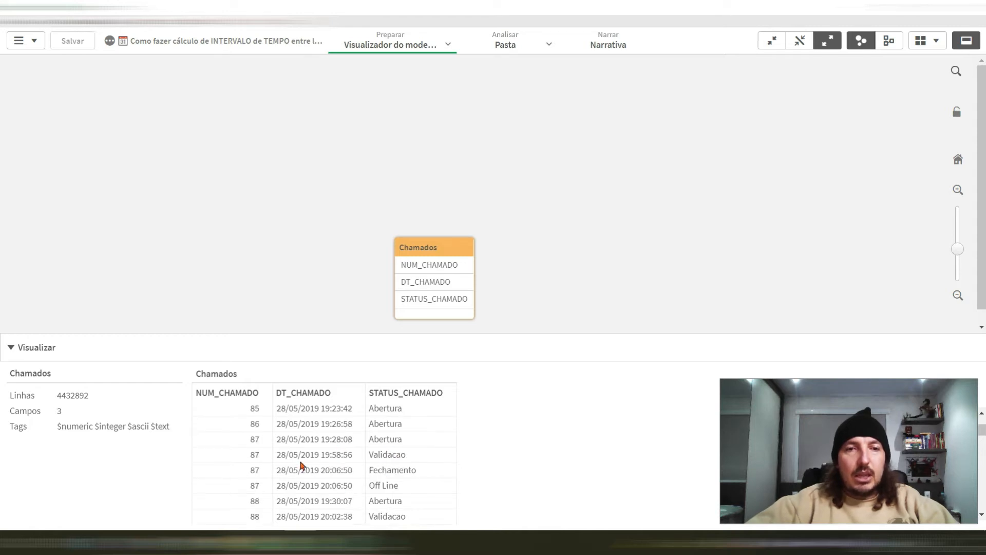
scroll(301, 466, up, 1)
scroll(288, 485, down, 1)
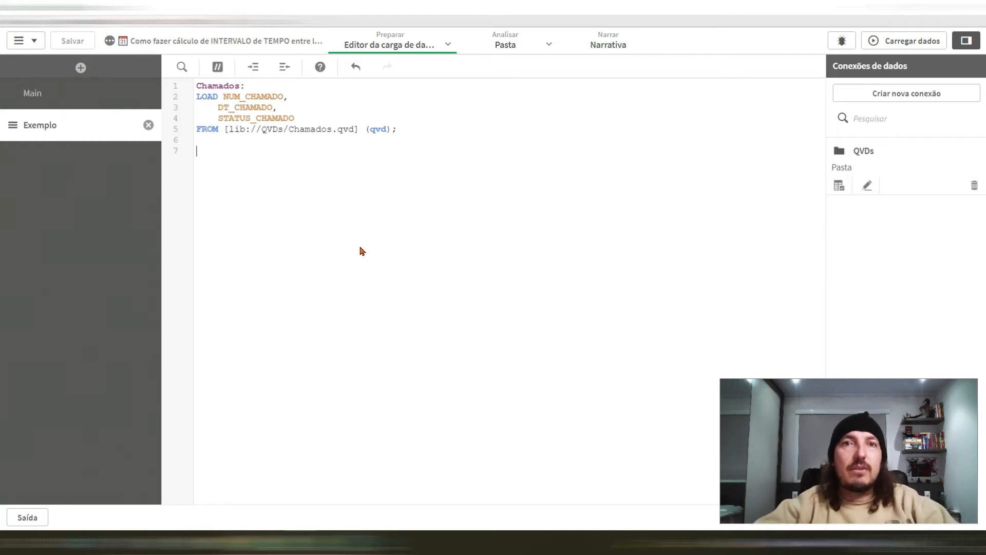
Step: Start a new If expression after STATUS_CHAMADO in the Exemplo section with the condition NUM_CHAMADO = Previous(NUM_CHAMADO)
click(305, 119)
text(,)
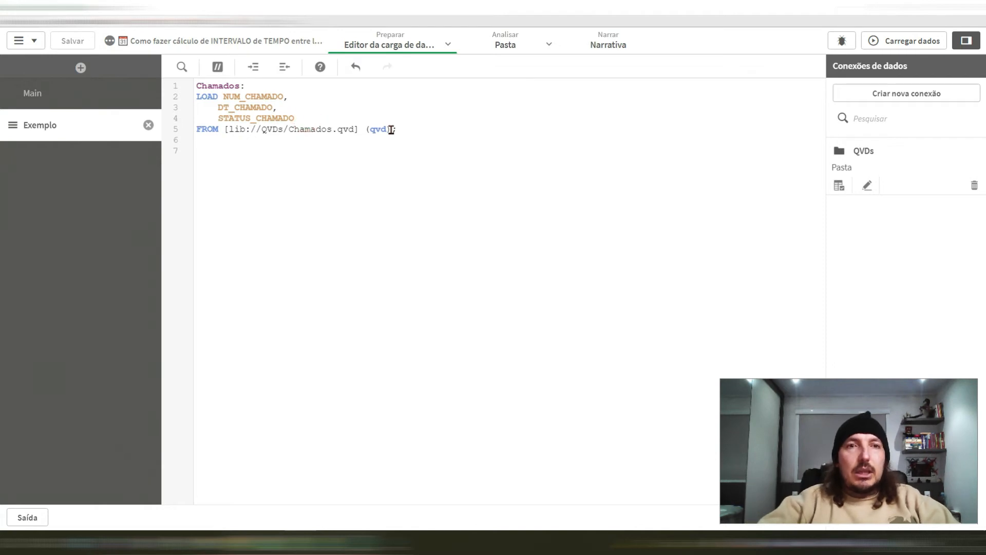
key(Return)
text(If(NUM_)
key(Return)
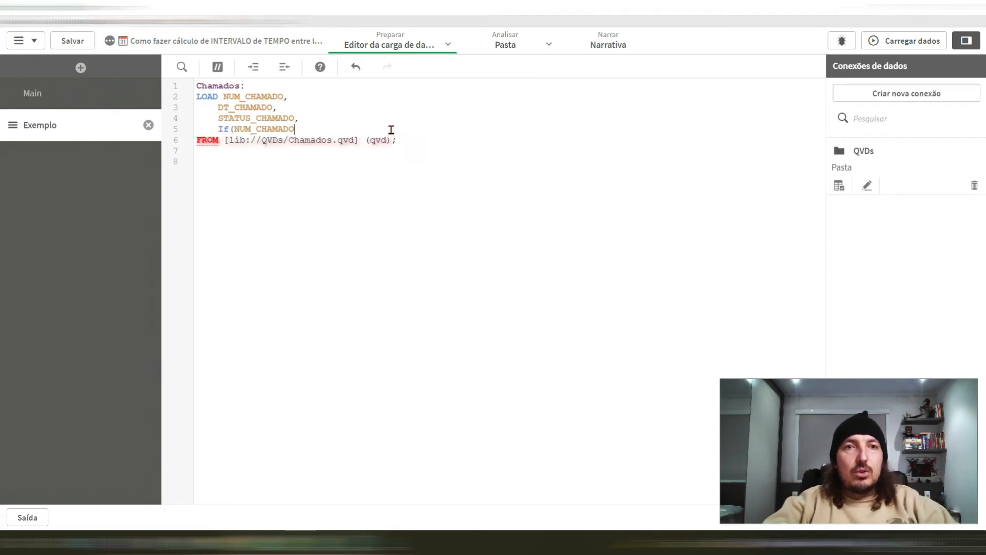
text(= Previous(NUM_)
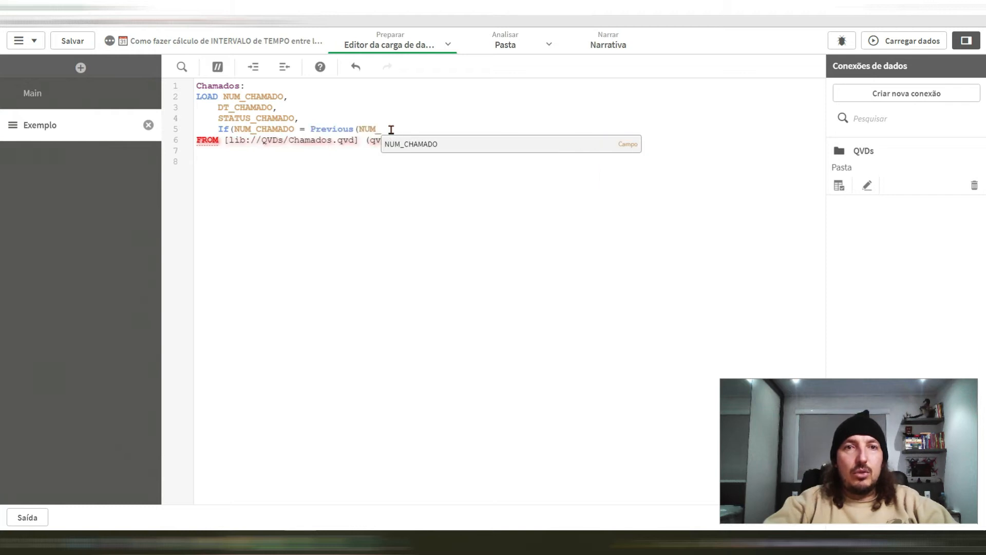
key(Return)
text(),)
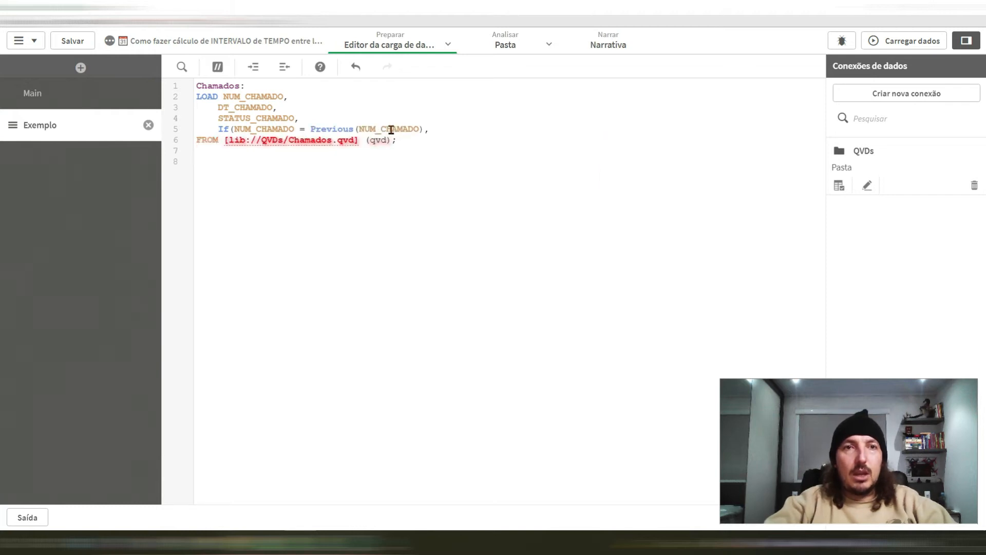
Step: Complete the If expression with DT_CHAMADO,Null()) as DT_STATUS_ANTERIOR on a new line, and reload the data
key(Return)
text(Inter)
key(Return)
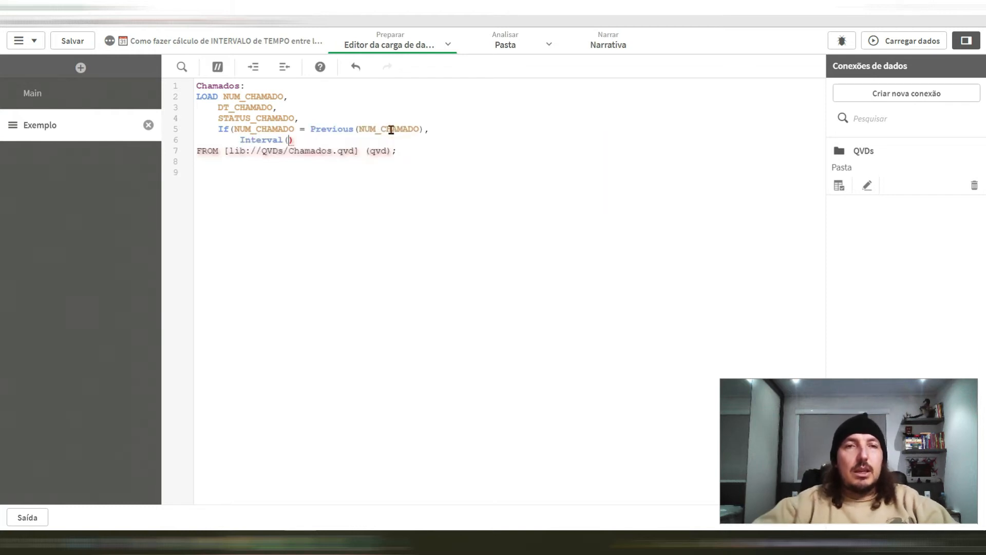
key(shift+Home)
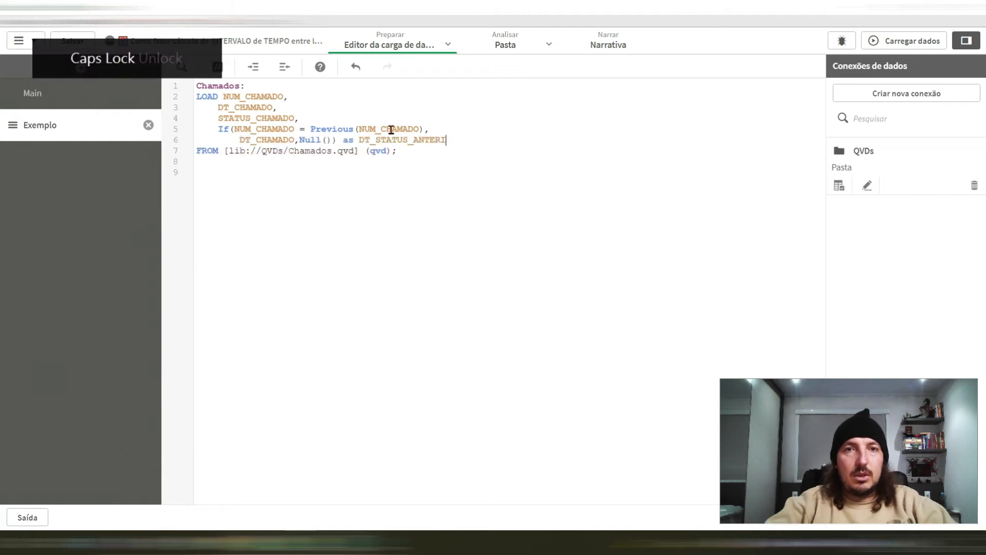
text(OR)
key(ctrl+r)
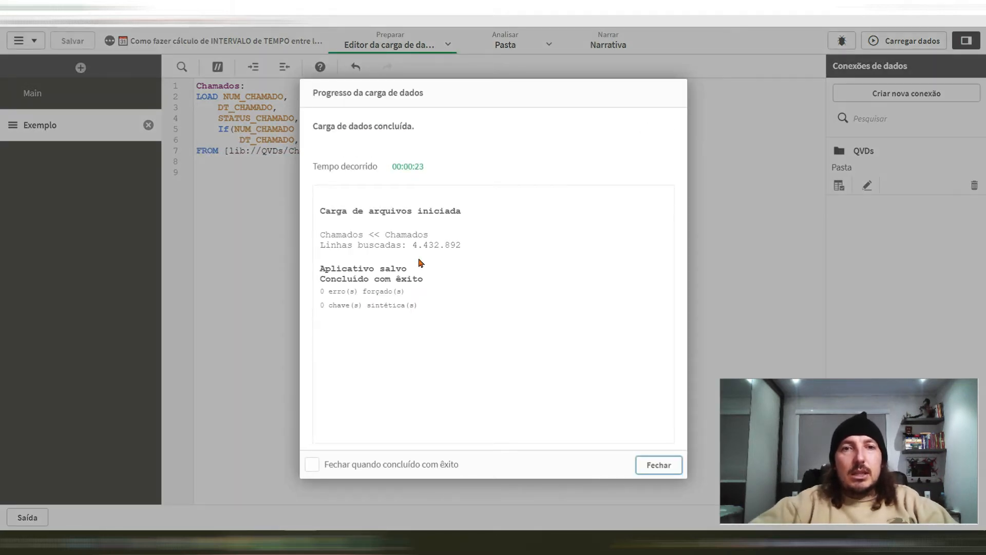
Step: Examine the DT_STATUS_ANTERIOR values of the reloaded Chamados table in the data model viewer
drag(412, 247, 460, 246)
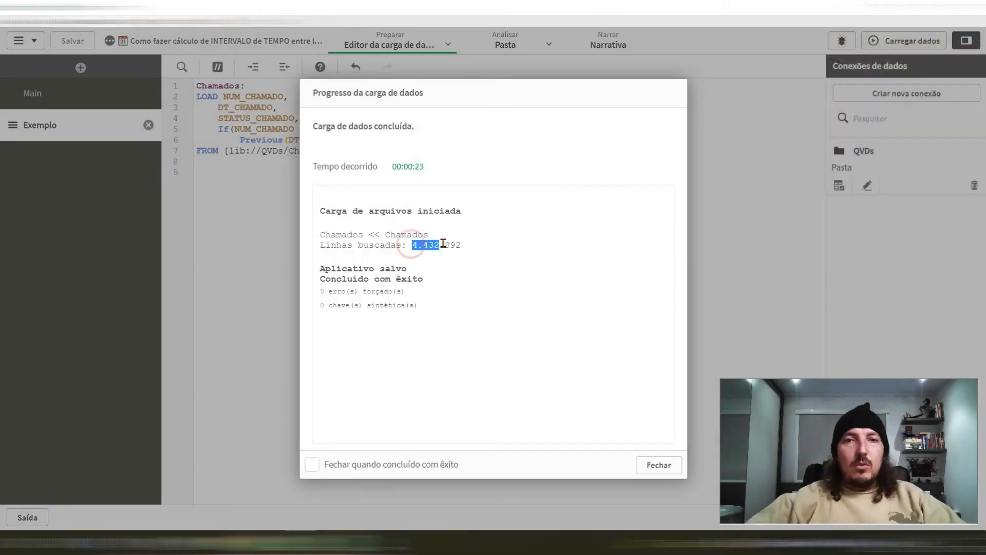
drag(443, 244, 461, 245)
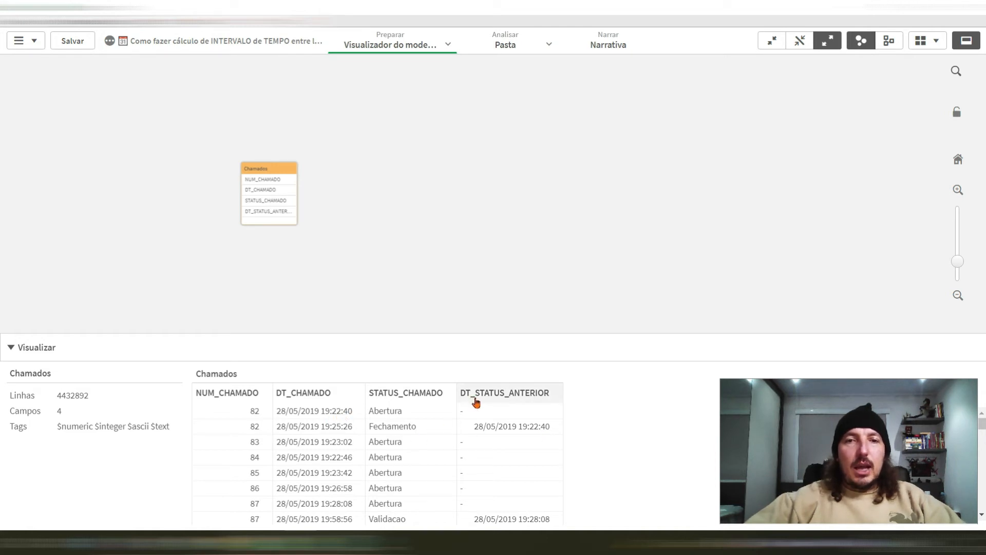
scroll(403, 465, down, 2)
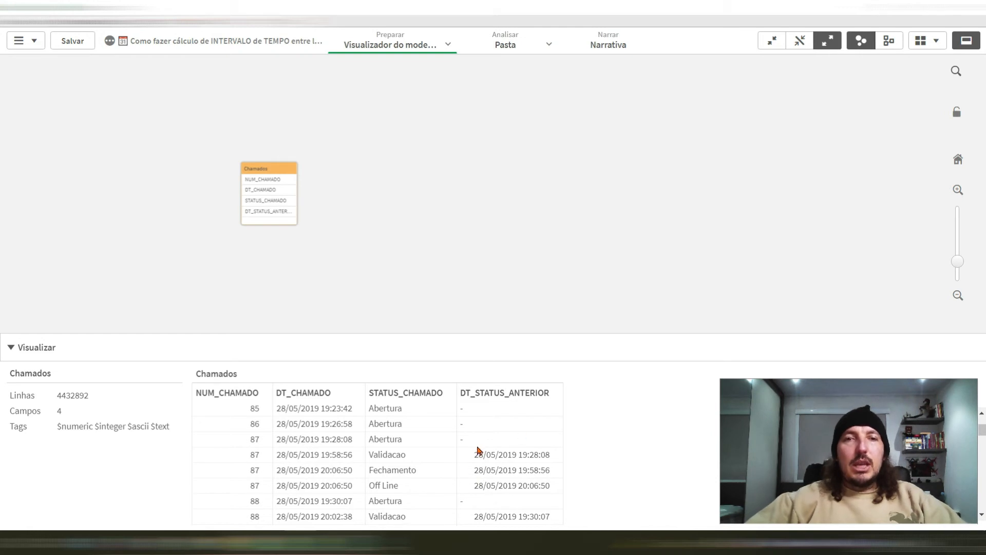
Step: Duplicate the DT_STATUS_ANTERIOR If expression in the load script and insert Interval( before Previous(DT_CHAMADO) in the copy
click(141, 8)
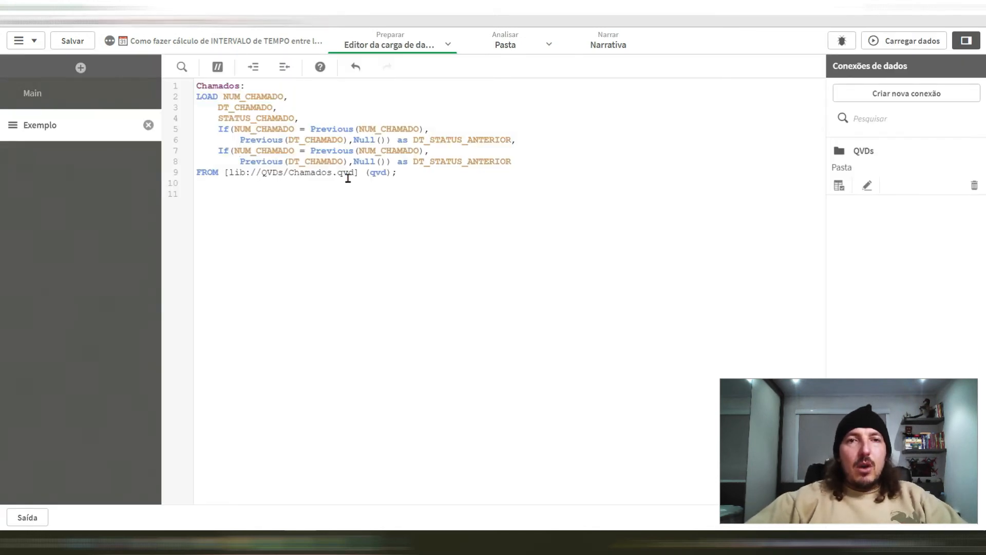
click(347, 161)
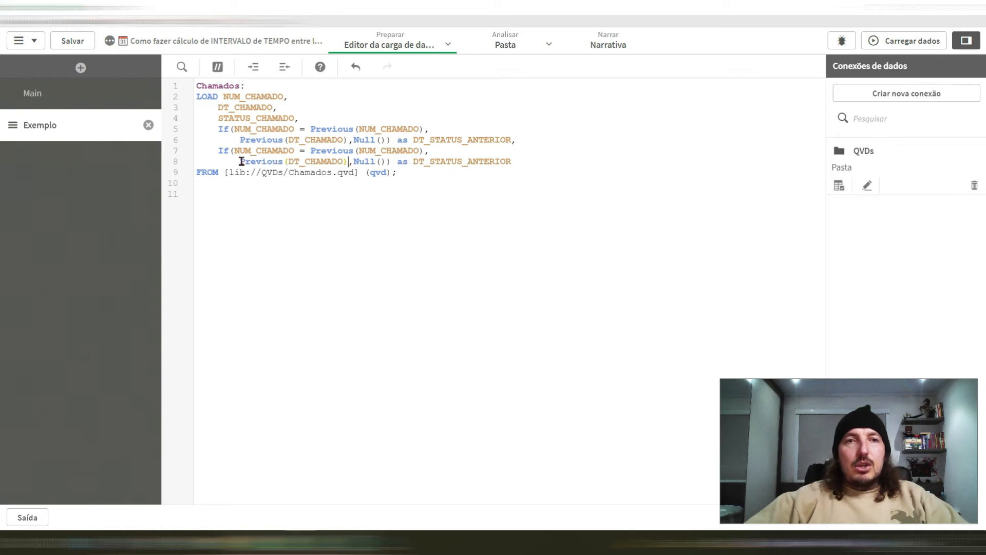
shift+click(240, 161)
click(239, 162)
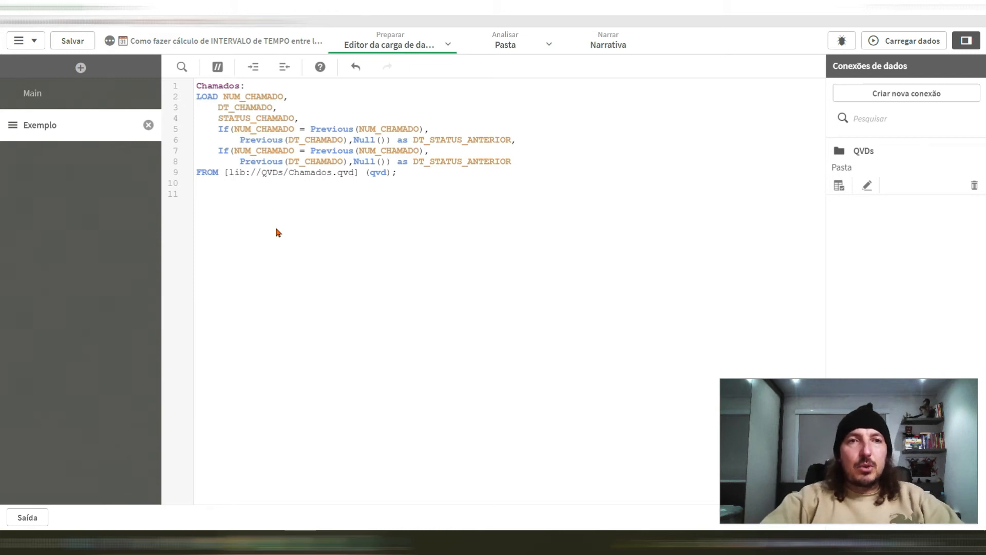
text(Interval()
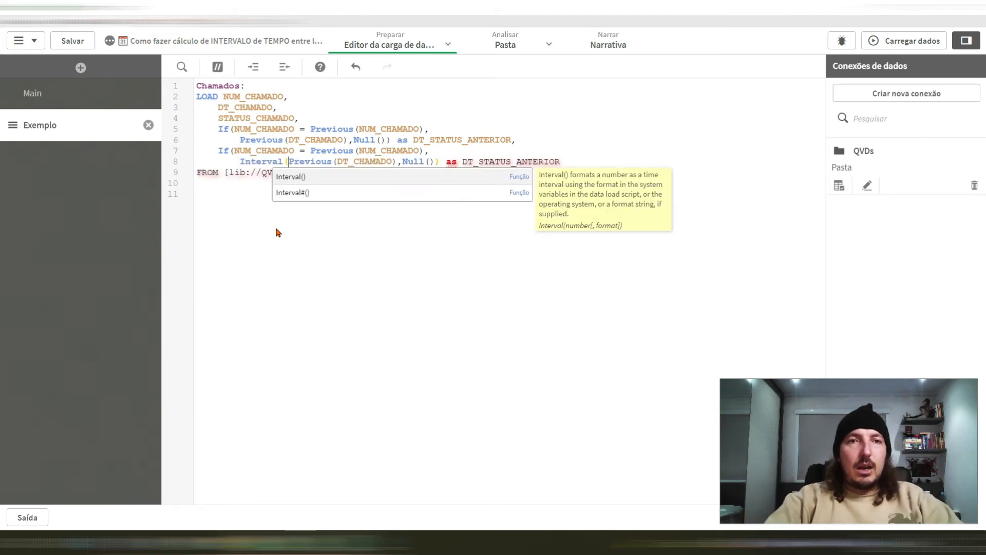
Step: Complete the copied expression's interval with -DT_CHAMADO,'HH:mm'), and put Null()) on its own line in both If expressions
key(ctrl+Right)
key(ctrl+Right)
key(ctrl+Right)
key(Right)
text(-)
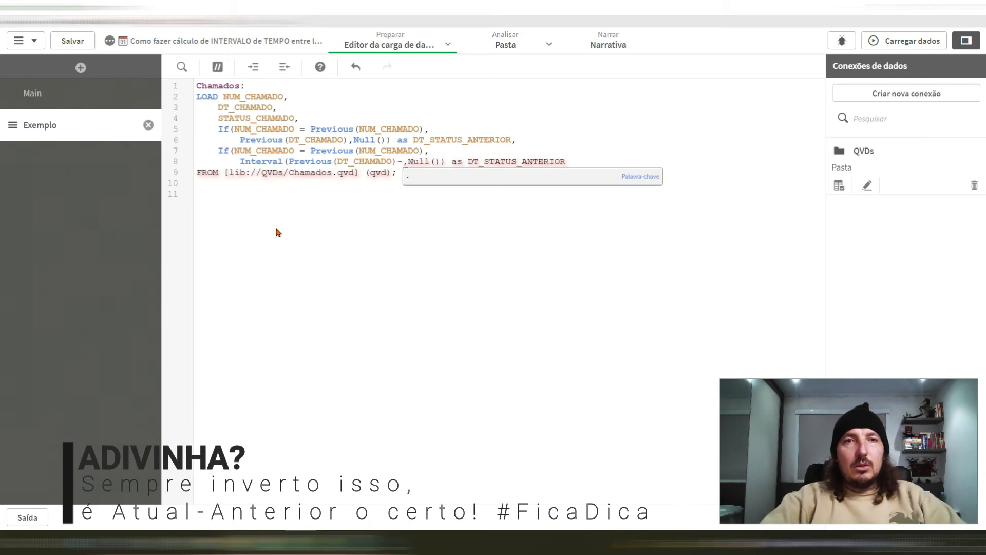
text(DT_CHAMADO,'HH:mm'),)
key(Return)
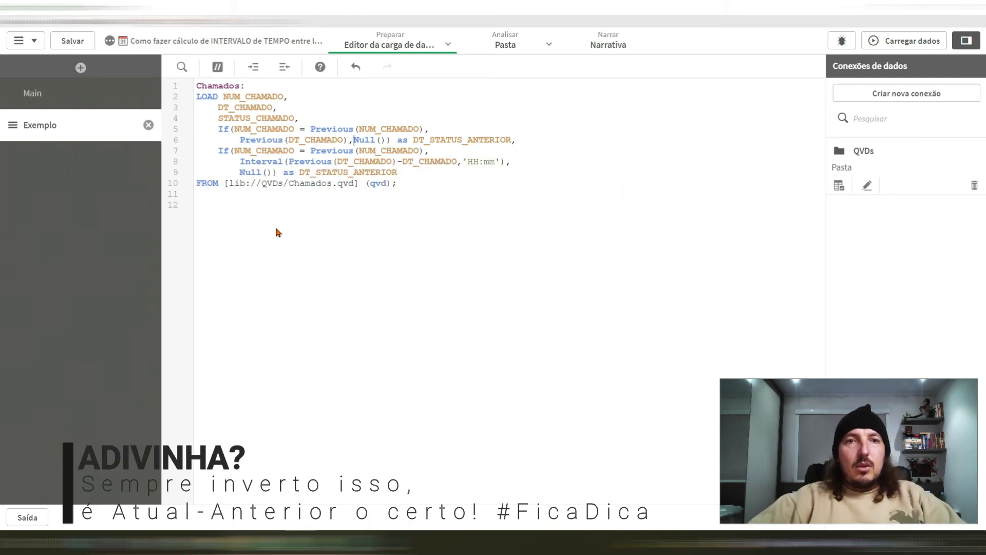
key(Return)
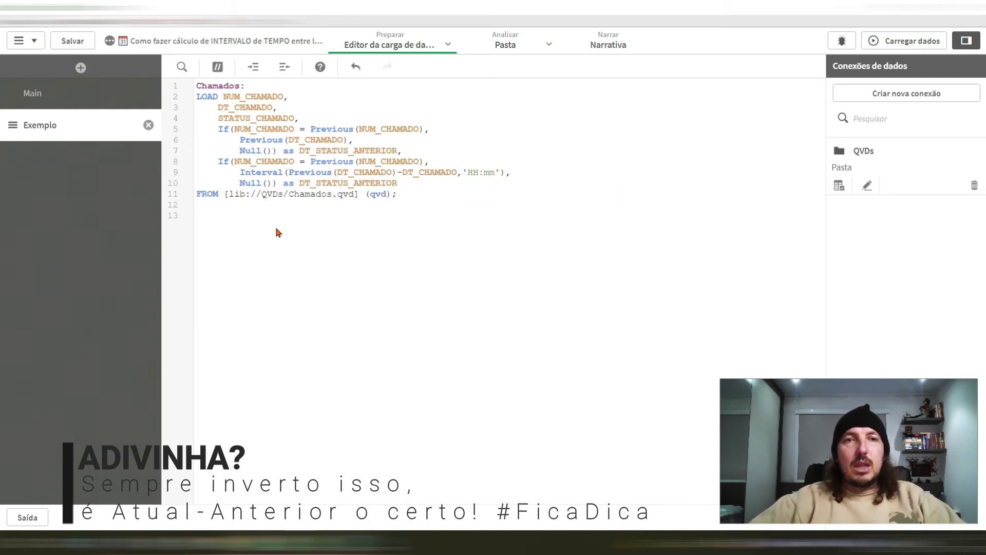
Step: Review the condition, the Previous(DT_CHAMADO) result, the Null() alternative and the alias of the first If expression
click(232, 128)
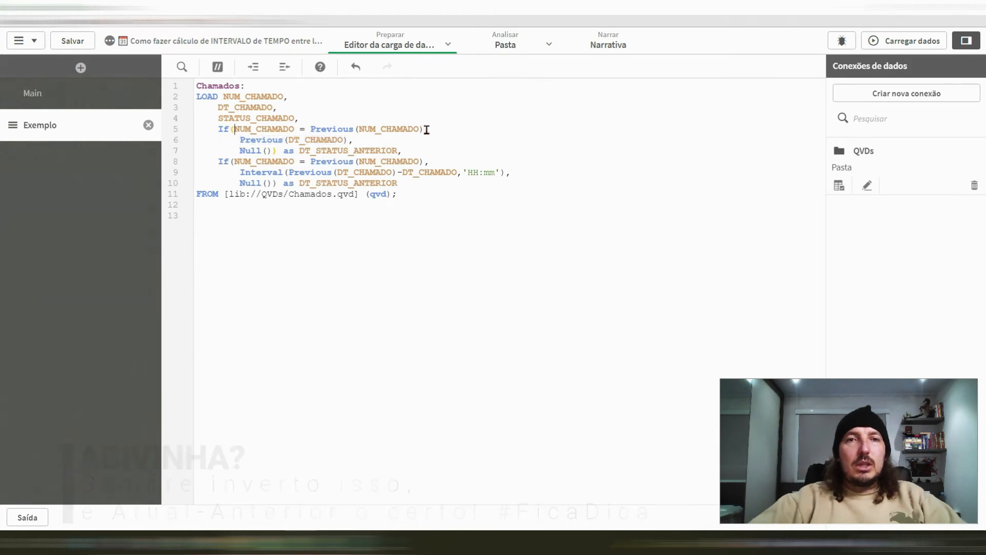
shift+click(425, 130)
click(241, 140)
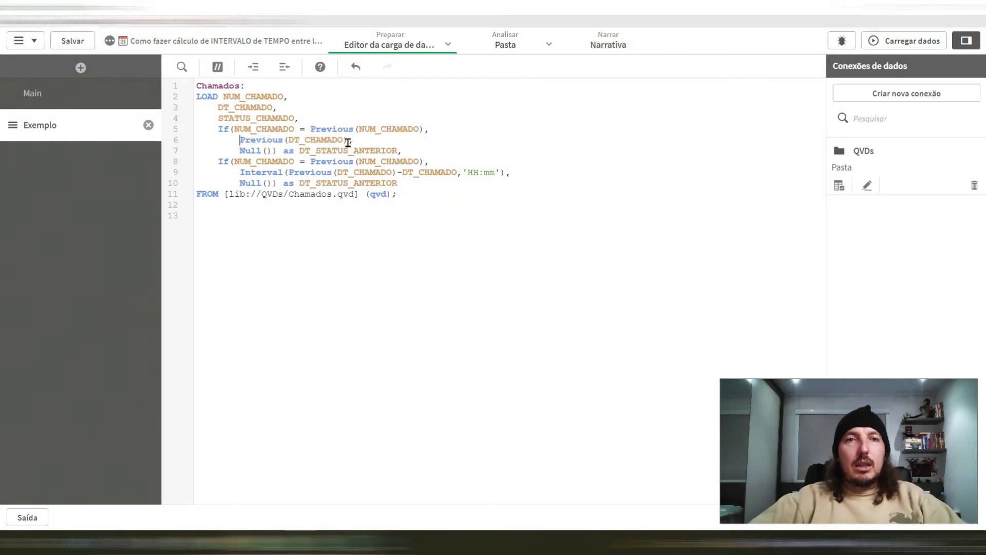
shift+click(354, 140)
click(239, 150)
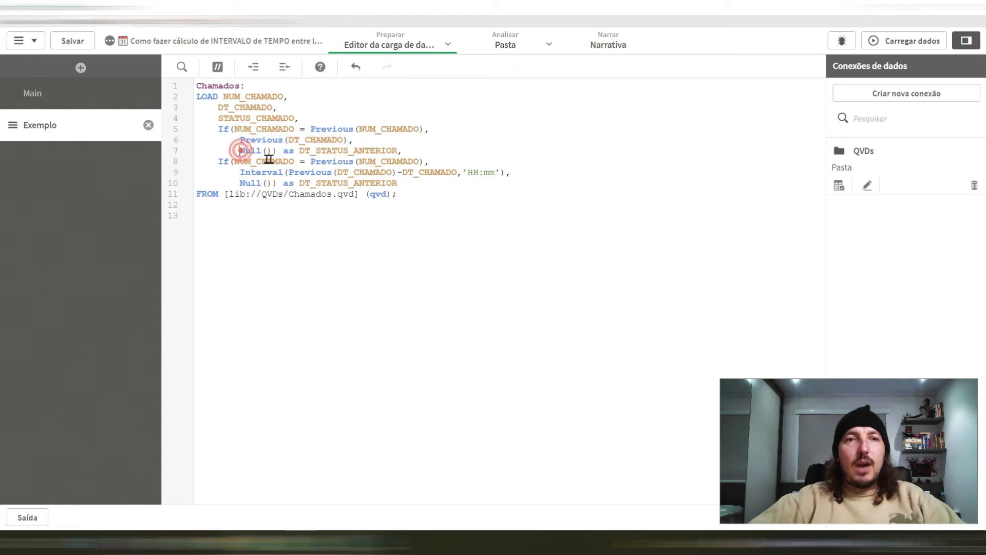
shift+click(277, 151)
click(299, 150)
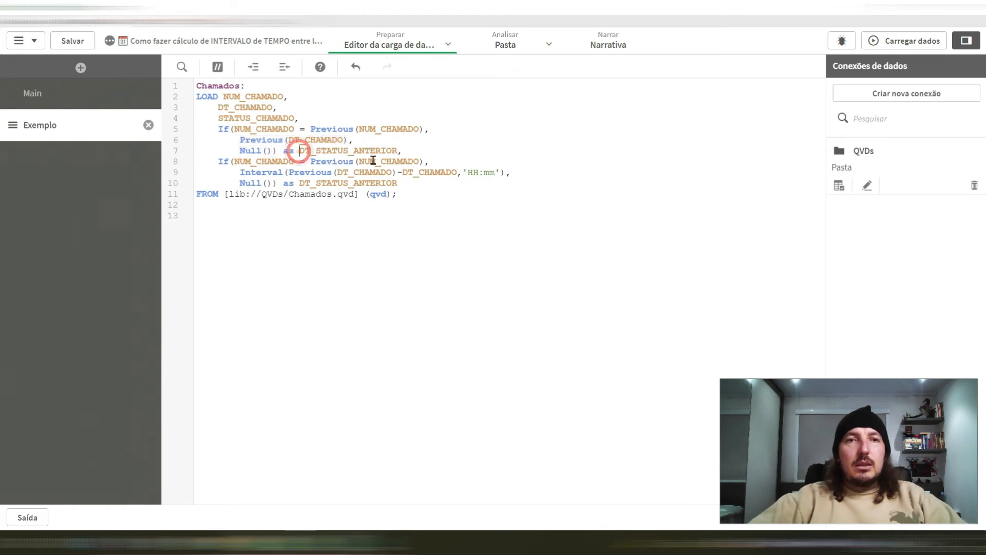
shift+click(401, 150)
Step: Review the condition of the second If expression and the subtraction and 'HH:mm' format inside its Interval function
click(235, 161)
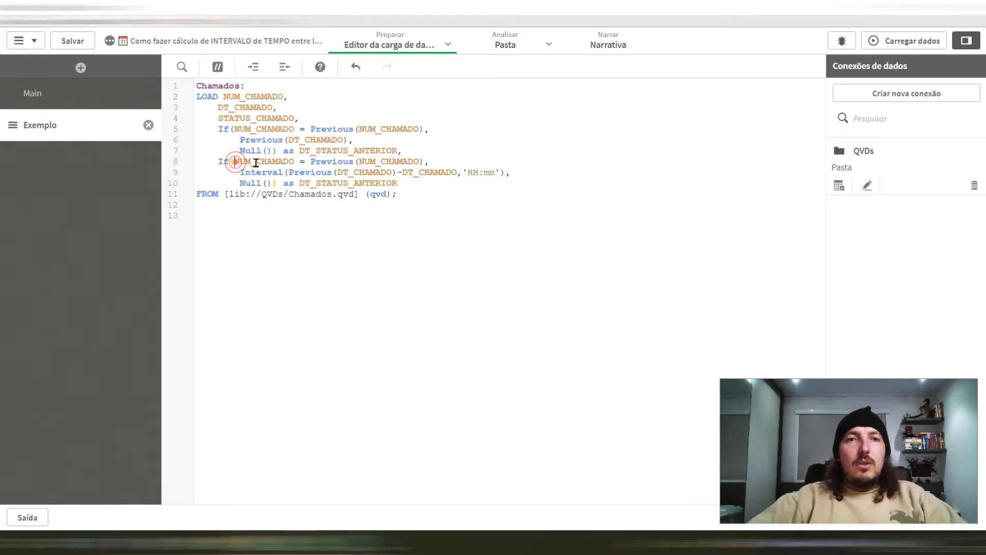
shift+click(428, 161)
click(239, 172)
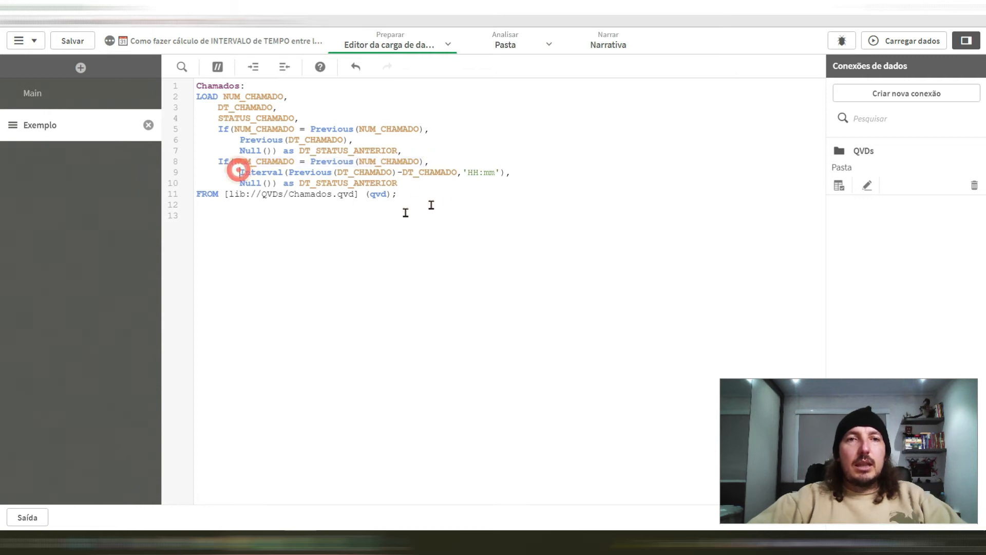
shift+click(507, 172)
click(420, 174)
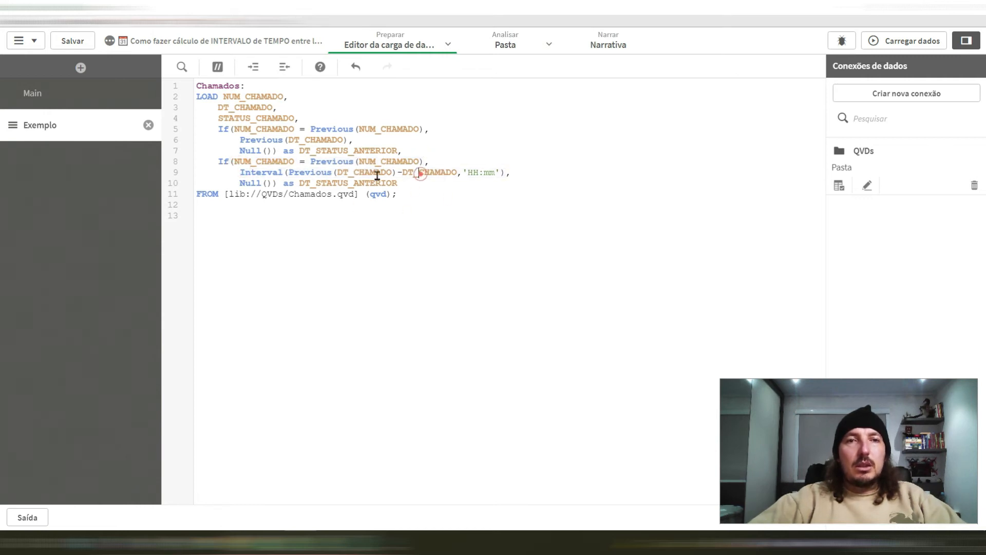
click(288, 172)
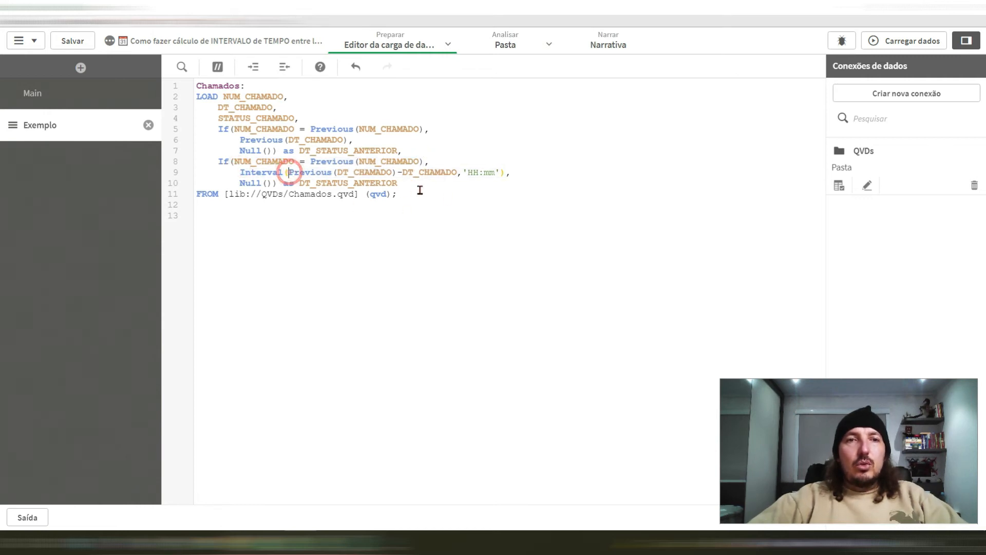
shift+click(455, 173)
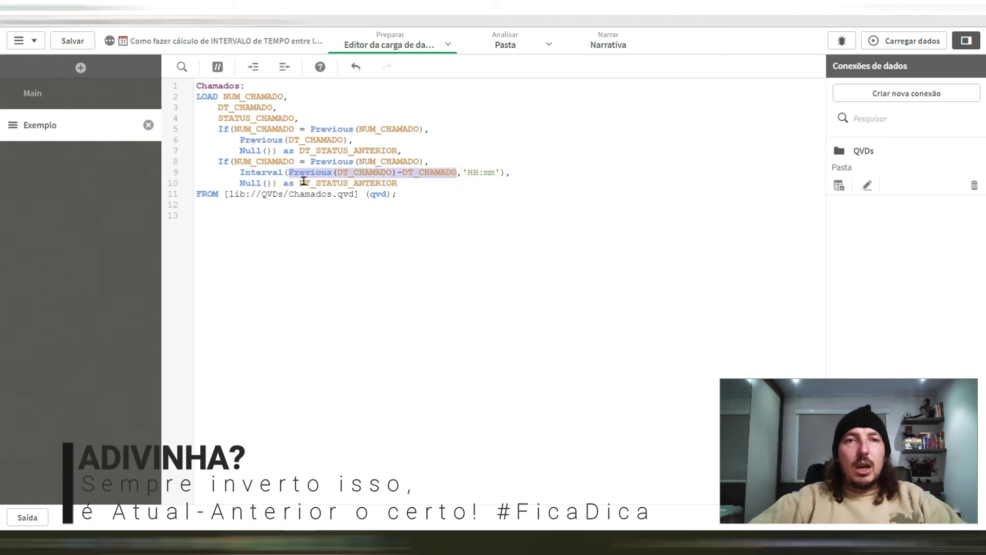
click(262, 173)
click(465, 172)
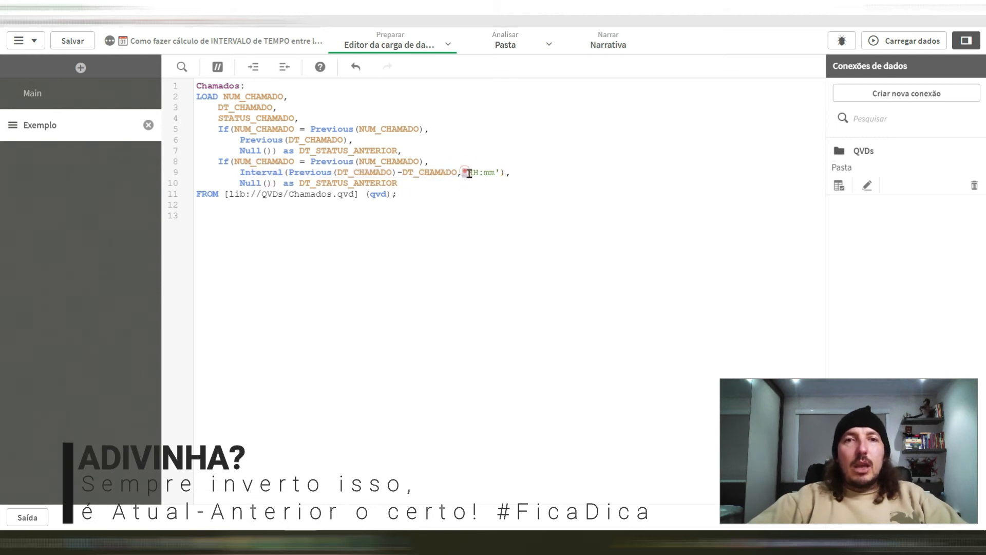
drag(468, 173, 501, 173)
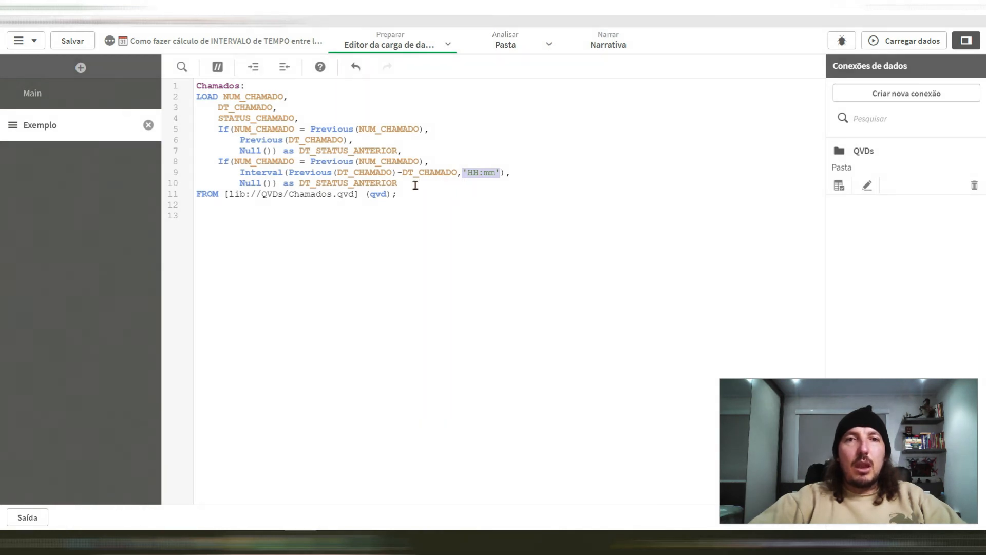
Step: Change the second If expression's alias to TEMPO_STATUS and reload the data
drag(239, 182, 401, 186)
key(Caps_Lock)
text(TEMPO)
key(Caps_Lock)
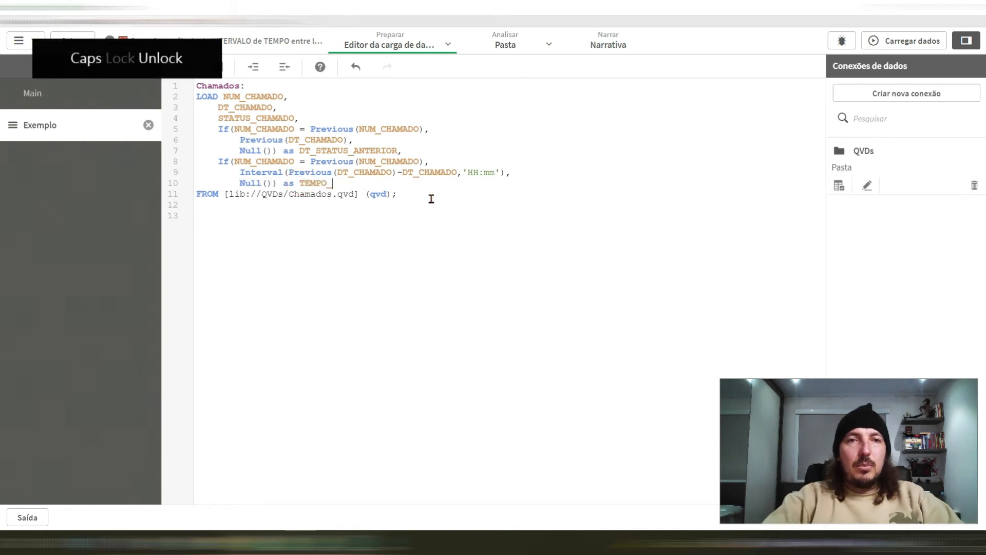
key(ctrl+l)
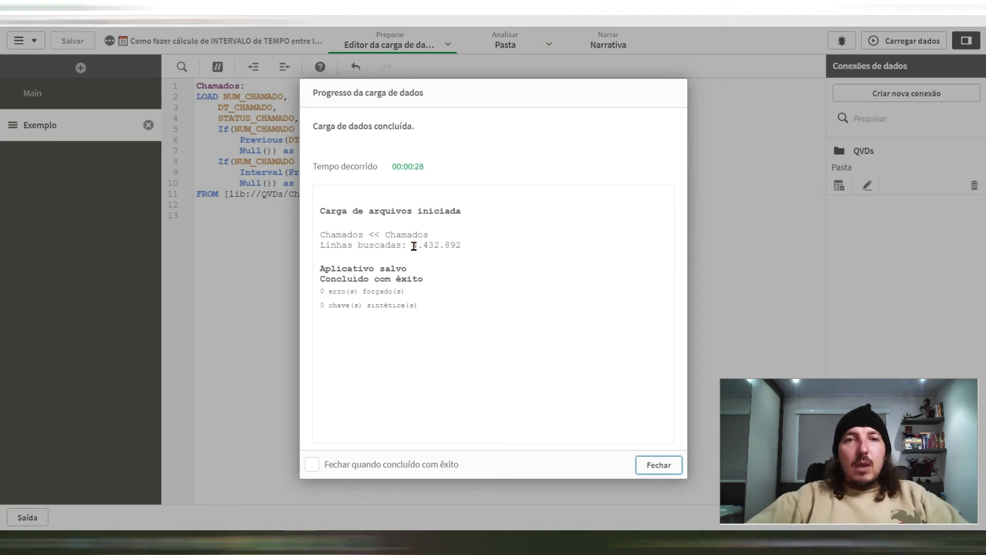
drag(412, 245, 440, 247)
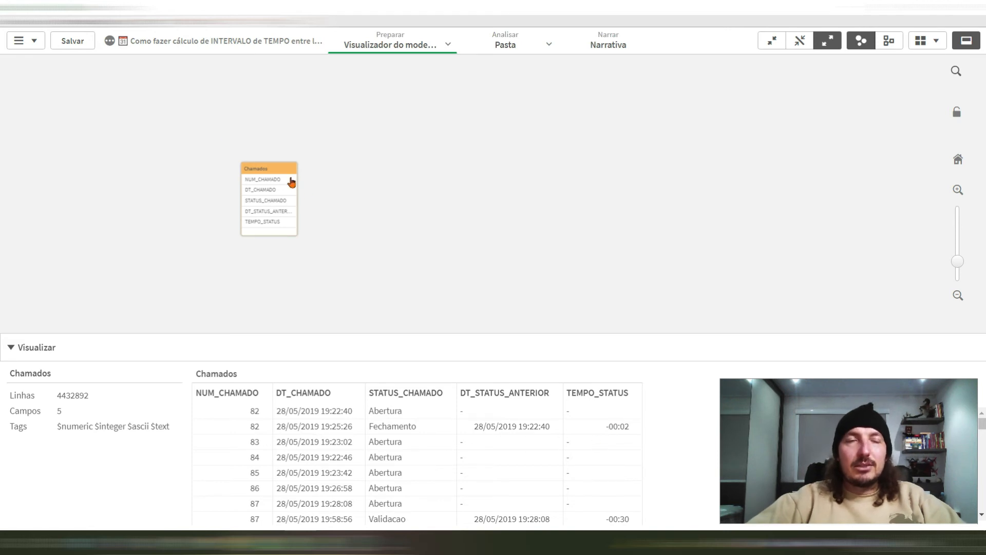
Step: Reorder the TEMPO_STATUS calculation in the load script to subtract the previous DT_CHAMADO from the current one, and reload the data
click(136, 9)
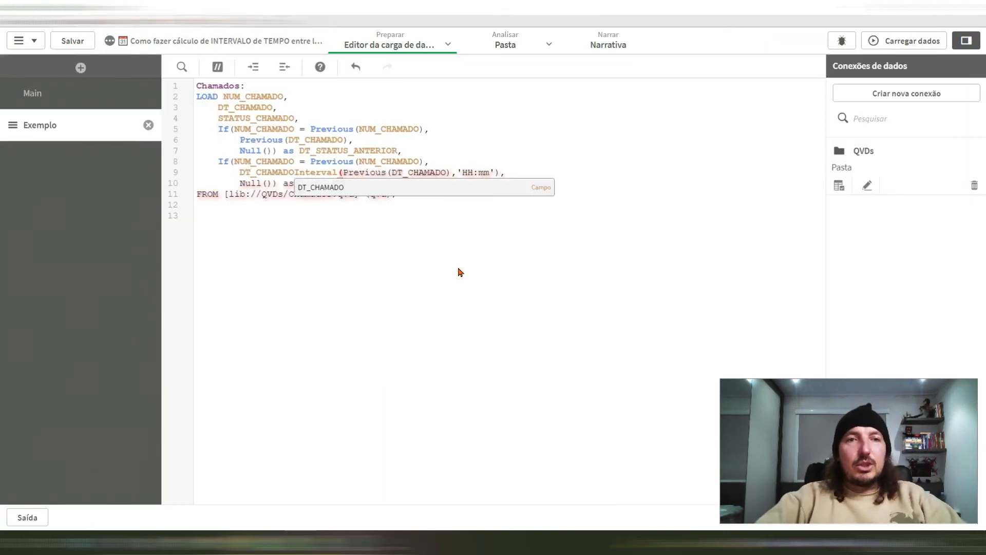
text(-)
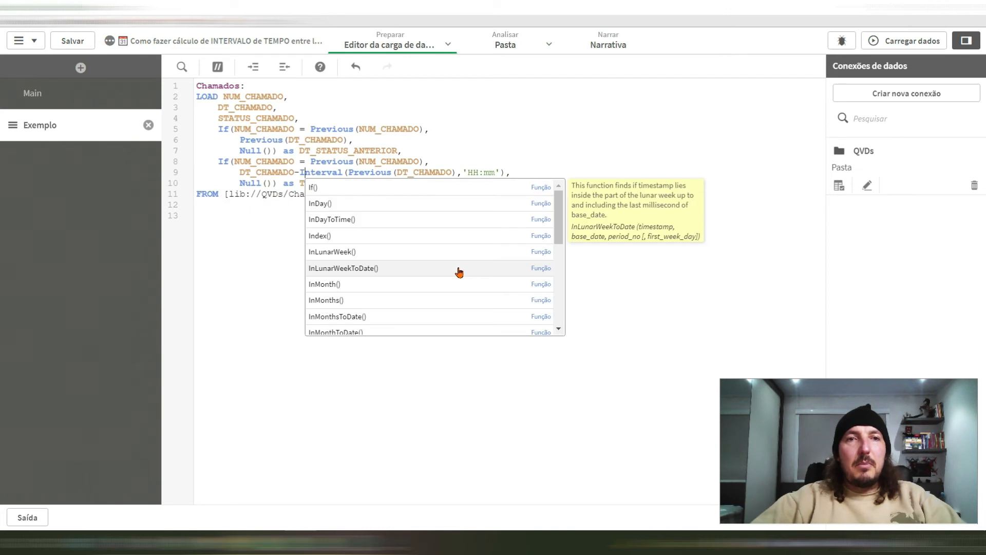
key(Escape)
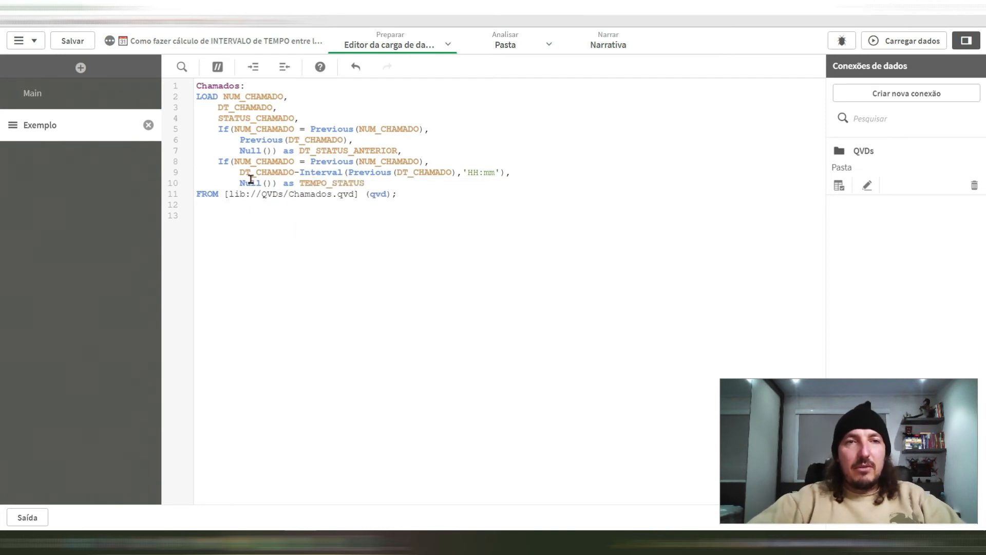
drag(239, 169, 454, 172)
click(435, 211)
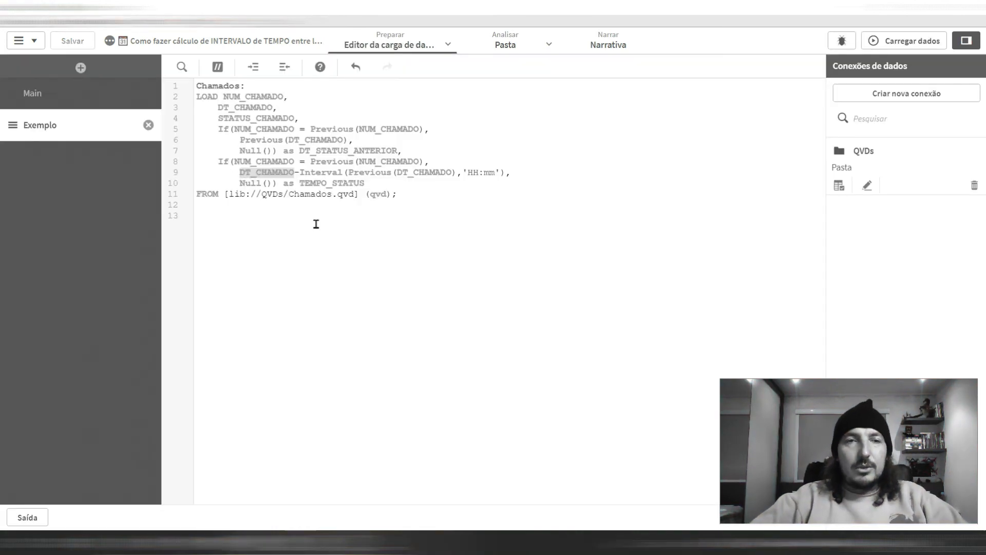
key(ctrl+x)
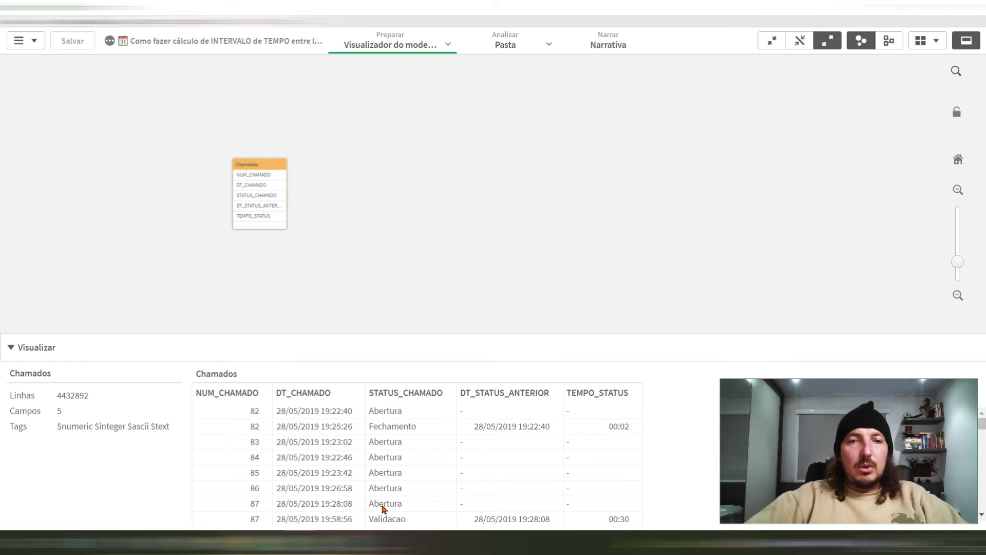
Step: Examine the TEMPO_STATUS values across several tickets of the Chamados table in the data model viewer
scroll(418, 502, down, 1)
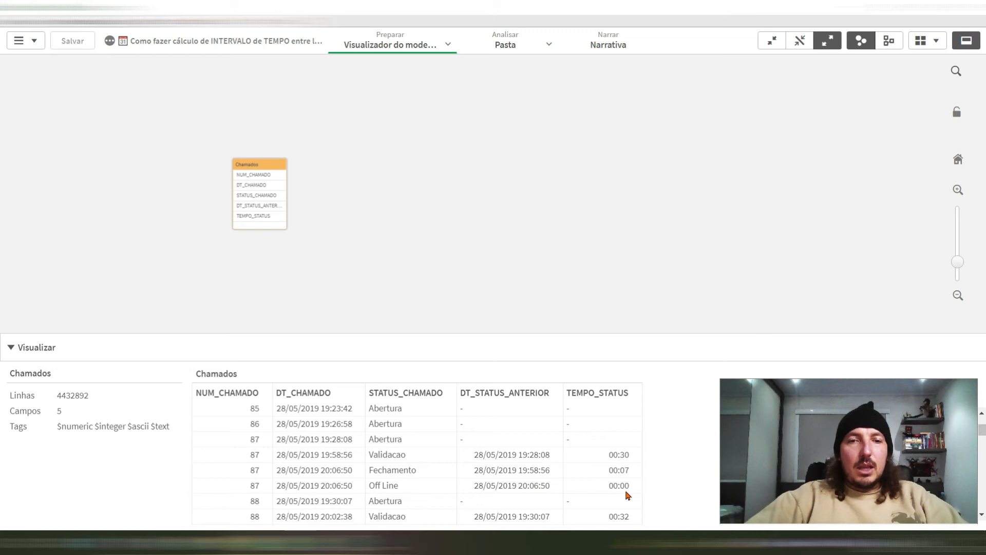
scroll(513, 462, down, 2)
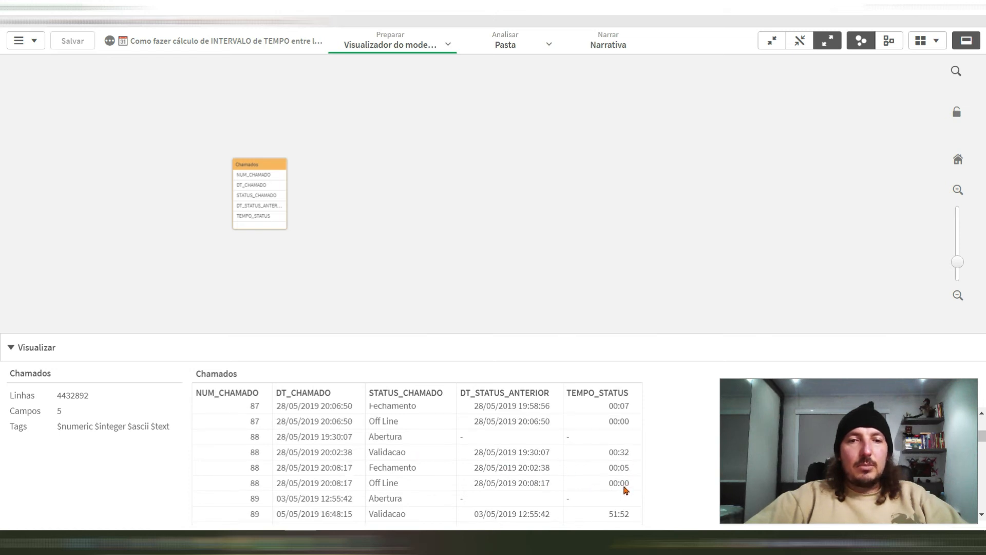
scroll(401, 445, down, 2)
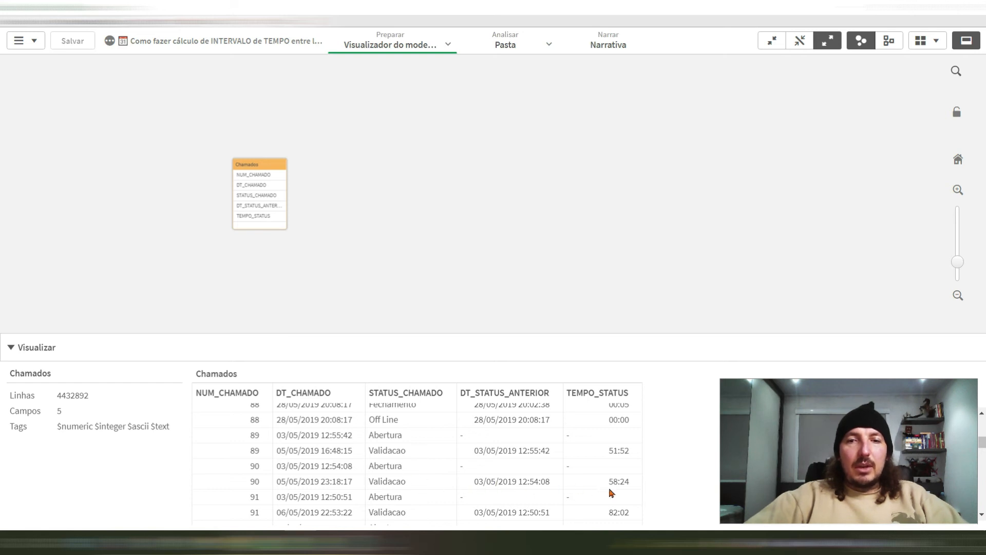
scroll(439, 490, down, 2)
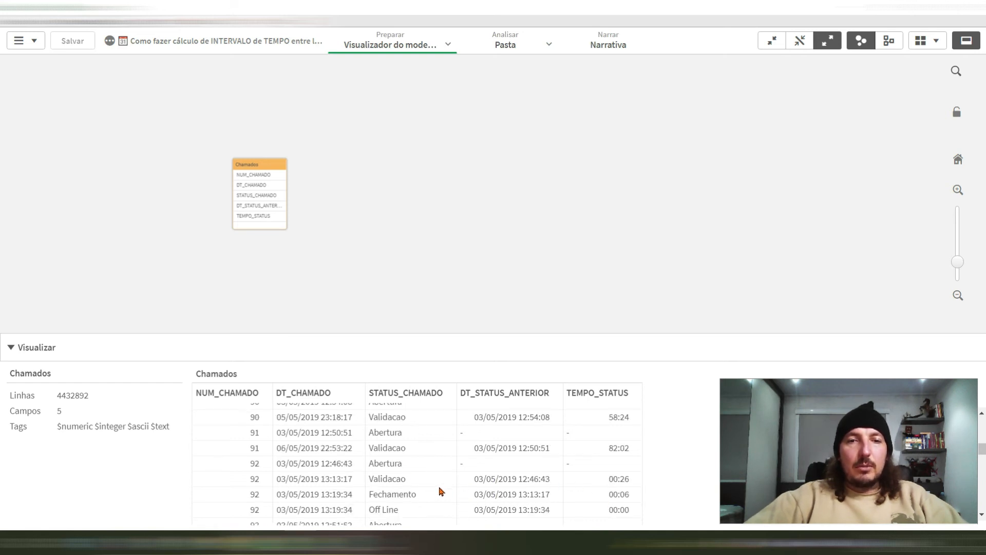
Step: Create a pie chart on the sheet with STATUS_CHAMADO as its slice dimension and Sum(TEMPO_STATUS) as its angle measure
click(509, 44)
click(32, 118)
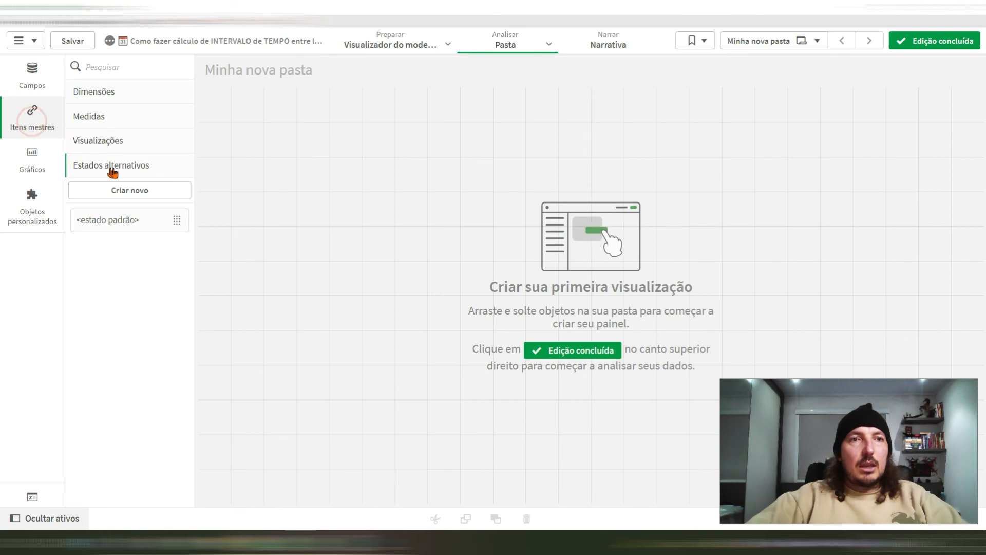
click(32, 157)
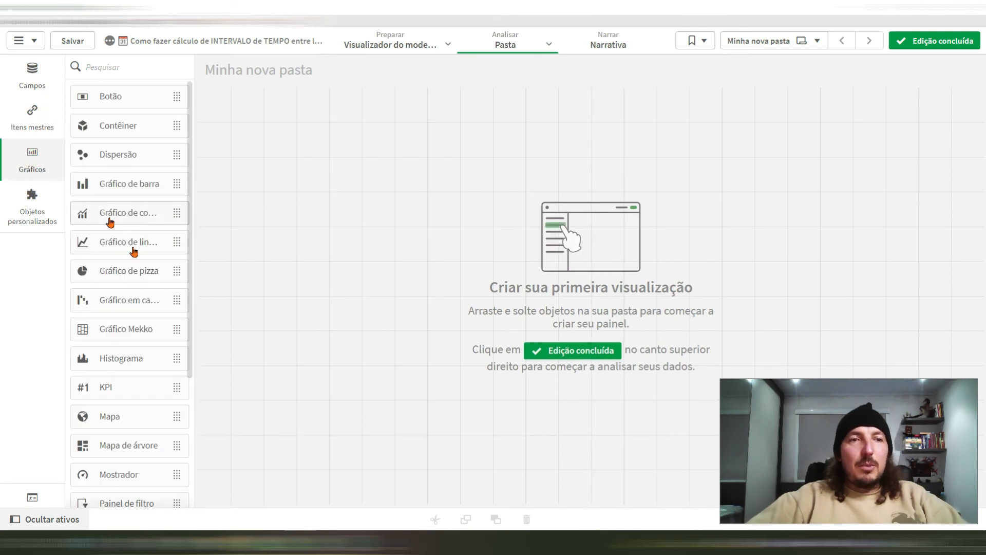
drag(123, 263, 380, 229)
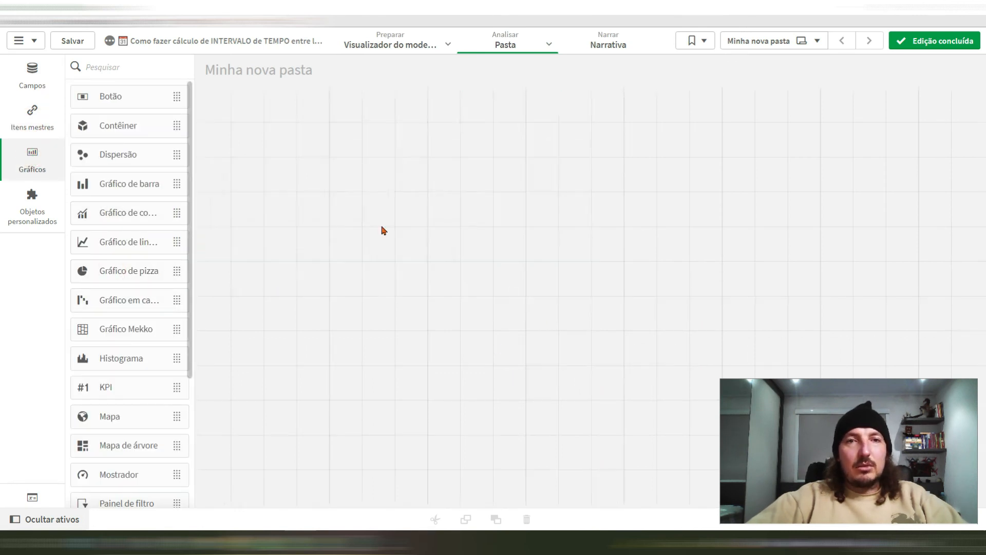
click(360, 201)
click(488, 240)
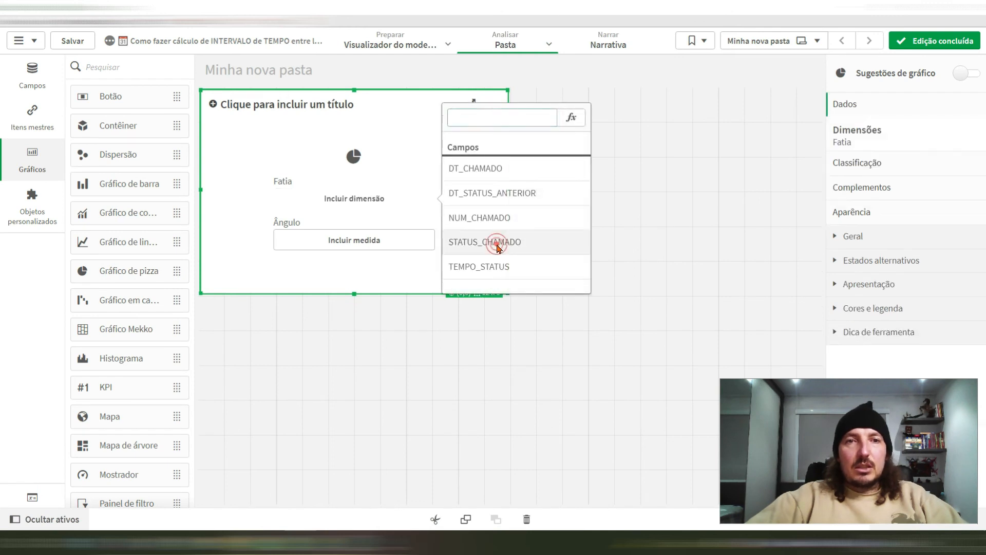
click(341, 242)
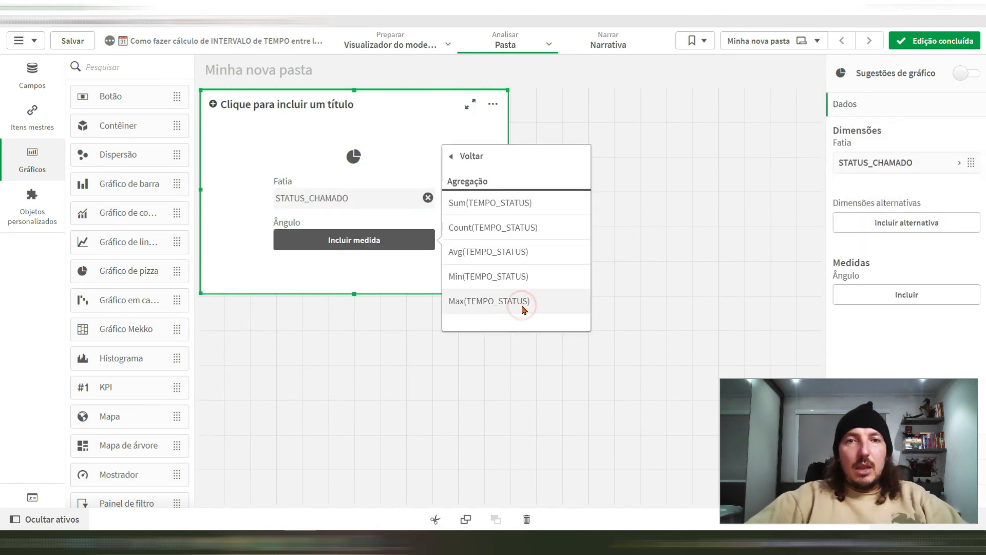
click(486, 203)
Step: Add a bar chart beside the pie chart with STATUS_CHAMADO as its dimension and Sum(TEMPO_STATUS) as its measure
drag(122, 195, 668, 206)
click(807, 249)
click(666, 240)
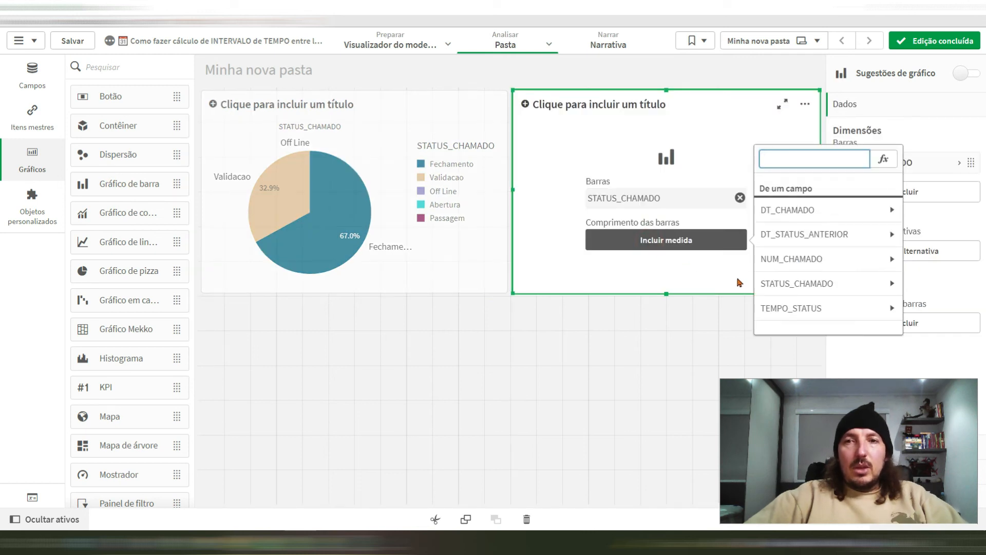
click(801, 309)
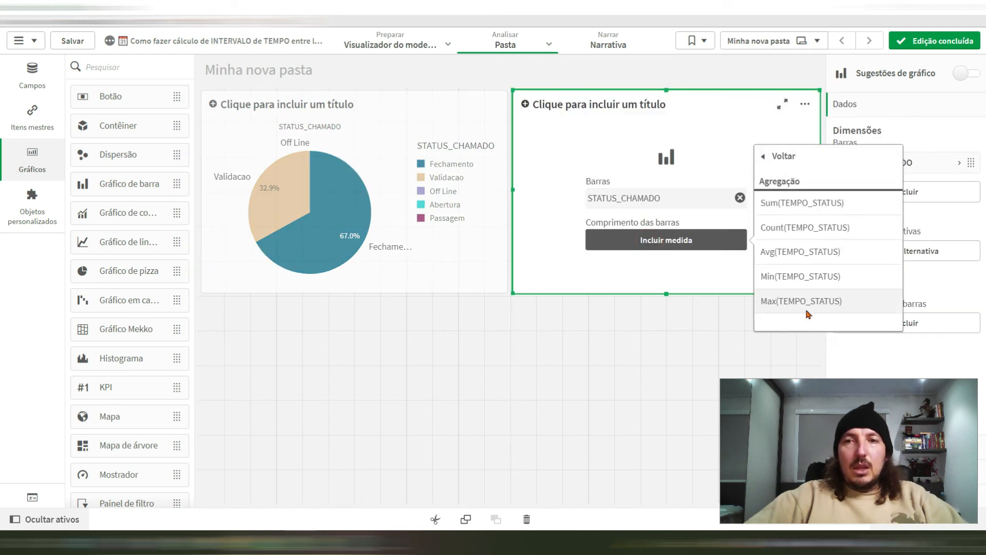
click(797, 206)
Step: Show value labels on the bar chart and add NUM_CHAMADO as its group dimension
scroll(902, 302, down, 2)
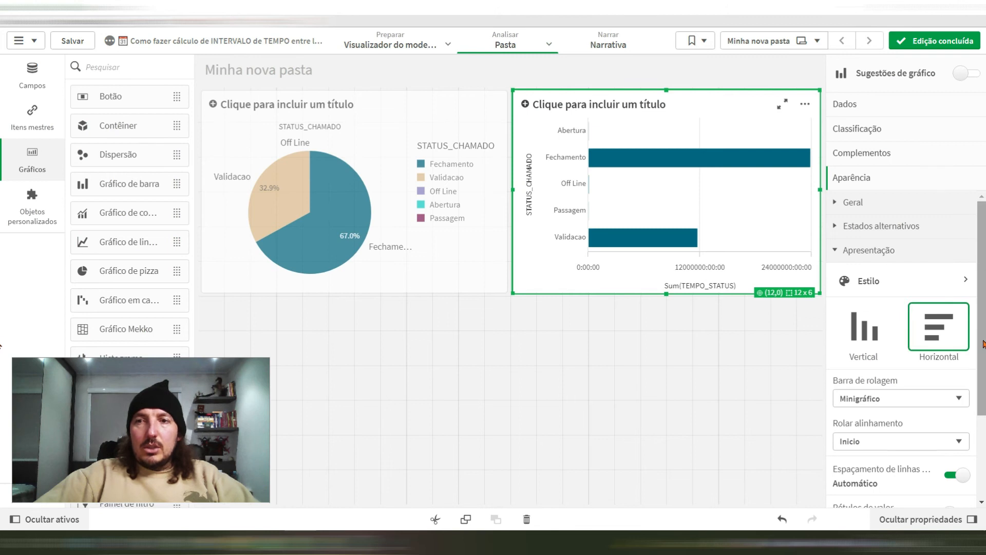
scroll(965, 369, down, 2)
click(957, 436)
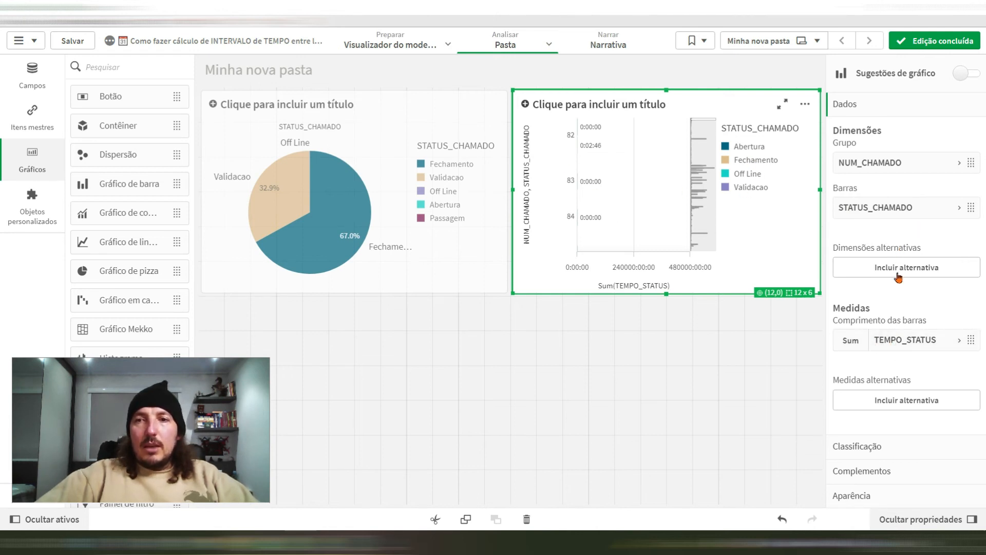
Step: Set custom sorting for the bar chart's NUM_CHAMADO dimension by the expression Sum(TEMPO_STATUS) in descending order
click(889, 446)
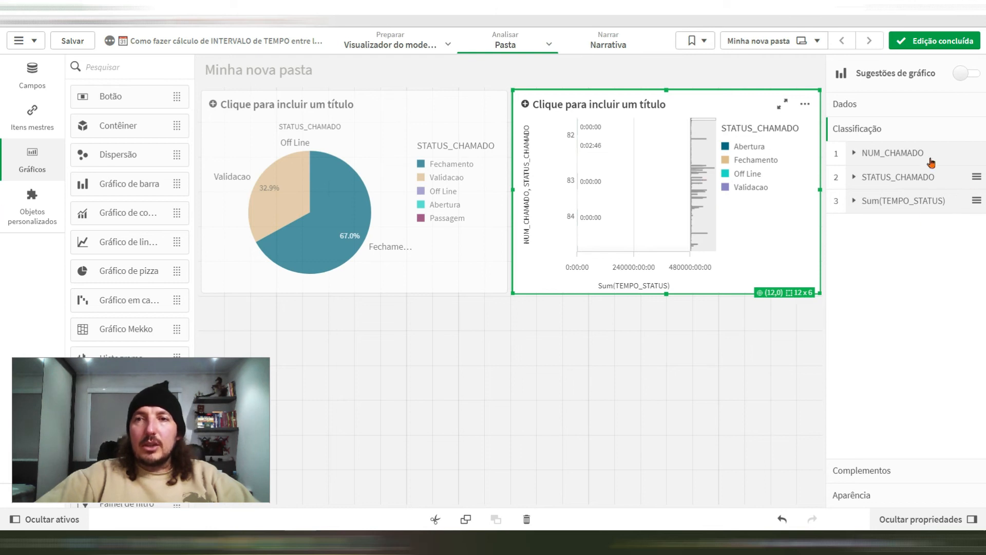
click(892, 157)
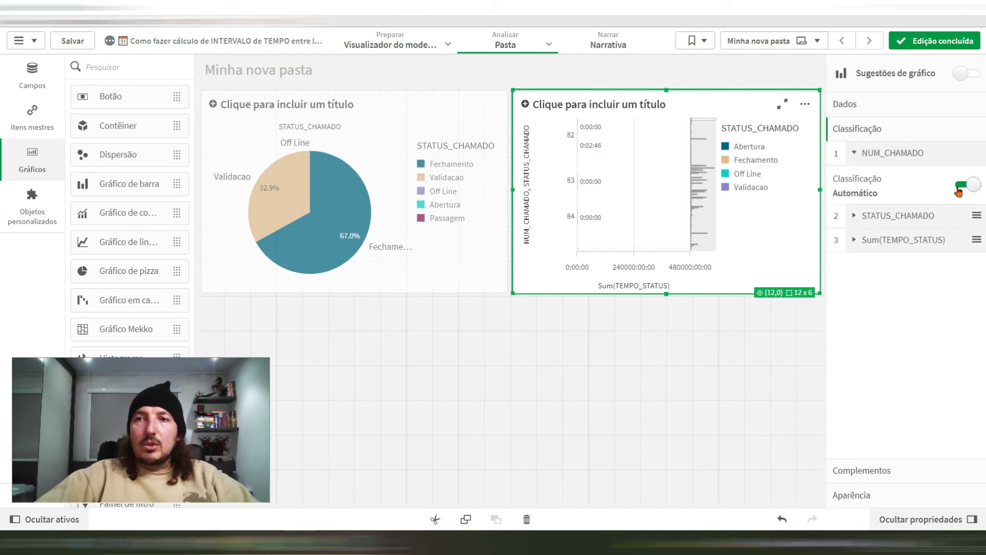
click(960, 186)
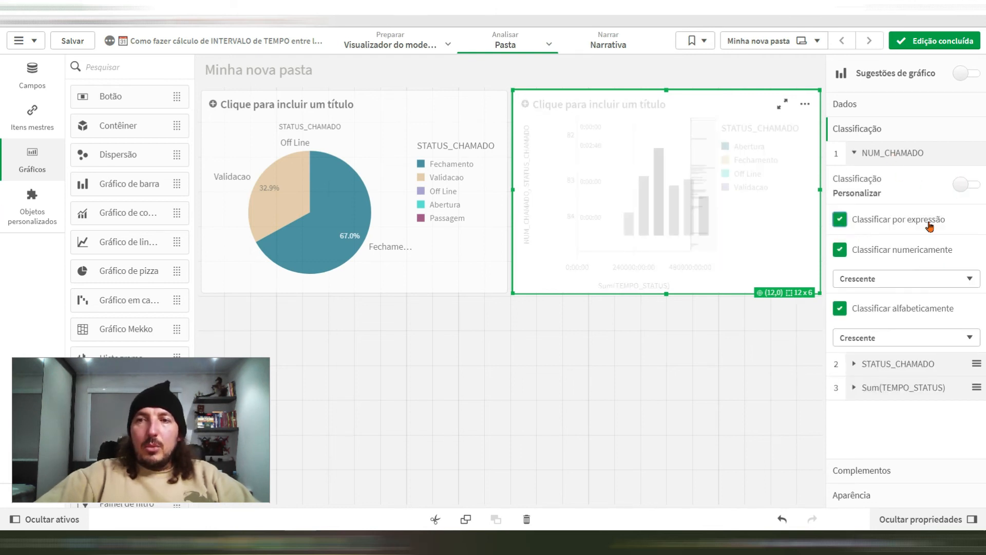
click(943, 510)
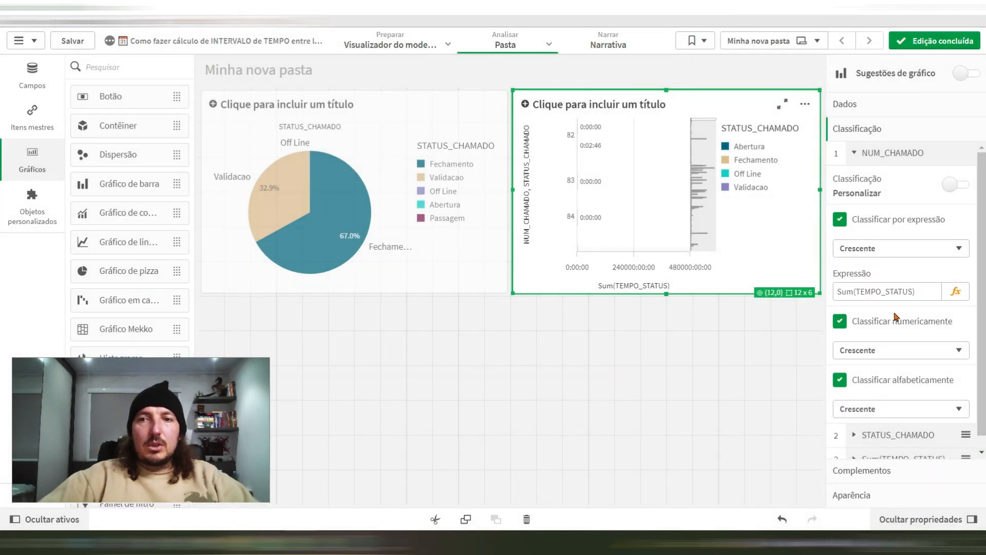
click(882, 249)
click(863, 260)
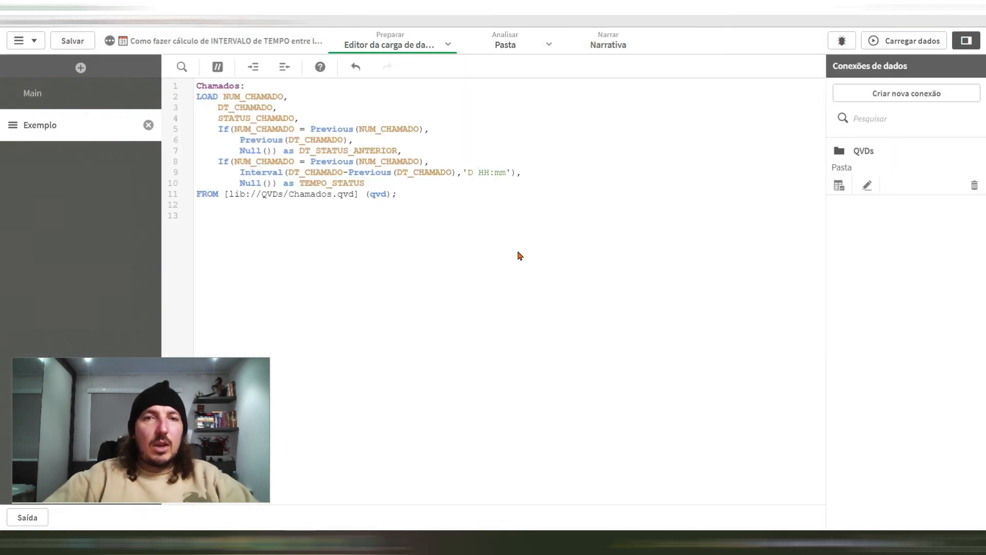
Step: Reload the data with the 'D HH:mm' Interval format in the script and check the format pattern of the bar chart's TEMPO_STATUS measure
key(ctrl+shift+Return)
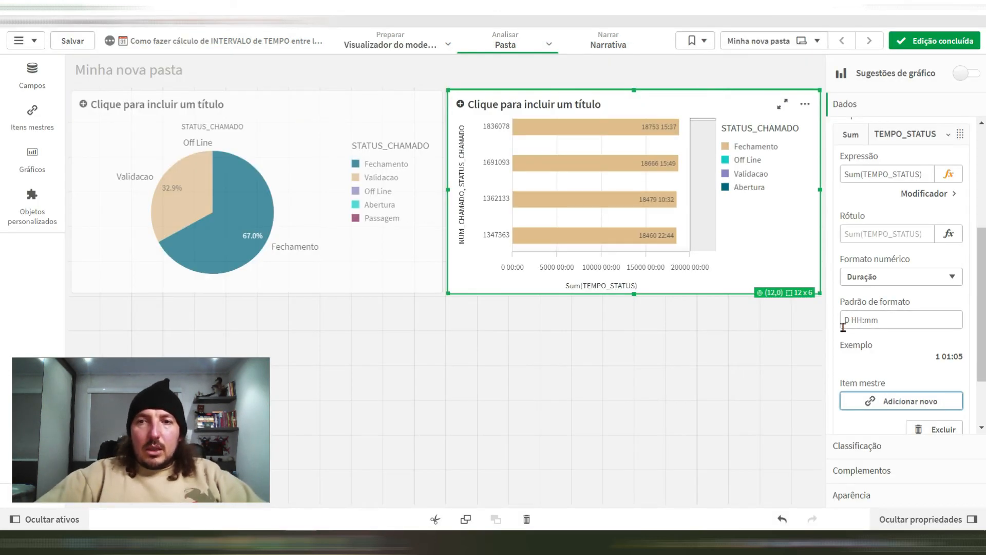
drag(890, 320, 846, 323)
click(884, 322)
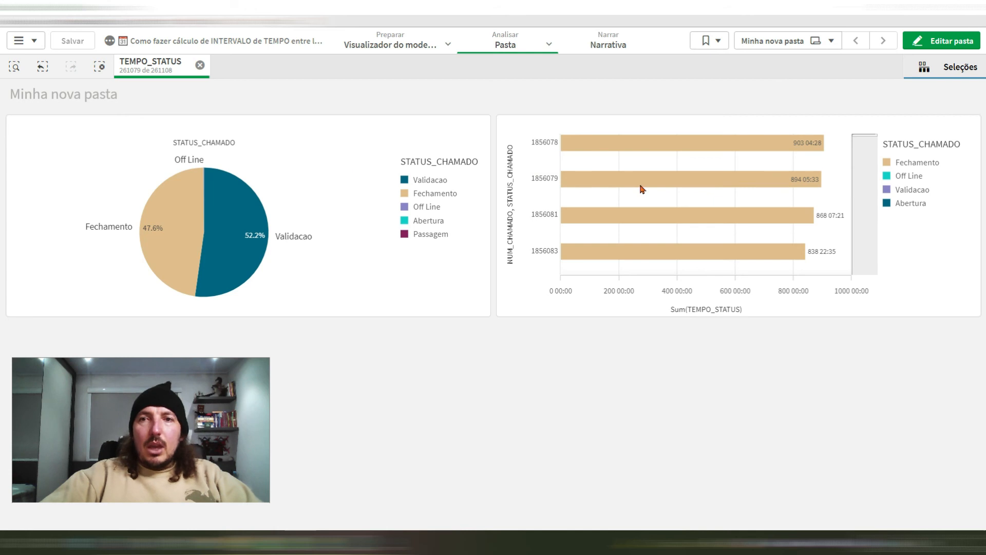
Step: Clear all selections and filter the TEMPO_STATUS field with the search expression <100
click(100, 68)
click(955, 67)
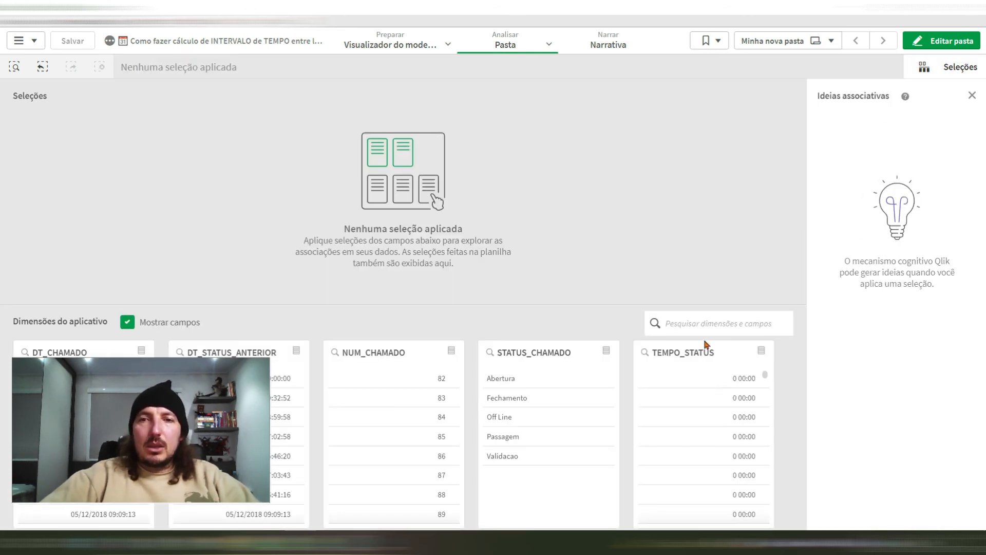
click(644, 352)
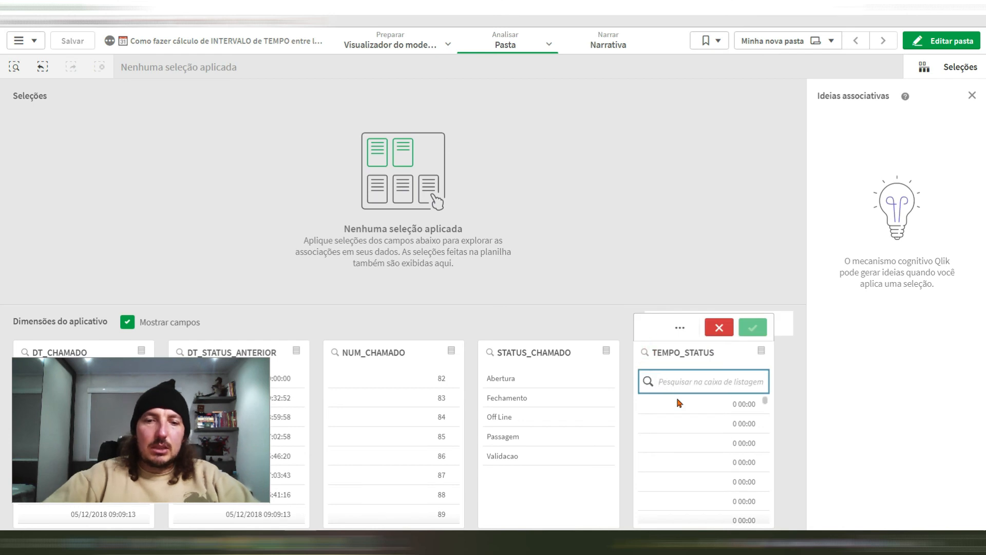
text(<100)
key(Return)
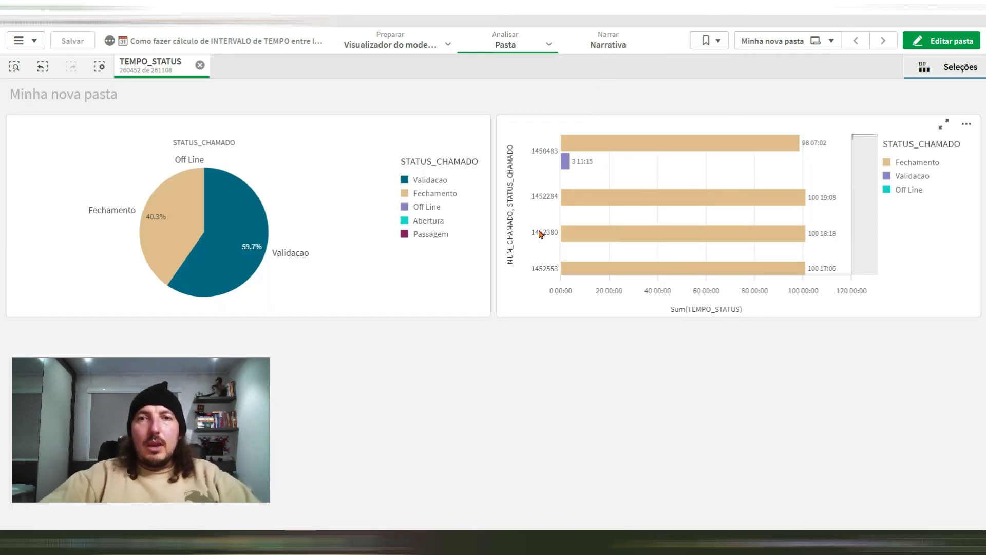
Step: Select the first ticket in the bar chart and examine its Fechamento and Validacao times in both charts
click(541, 151)
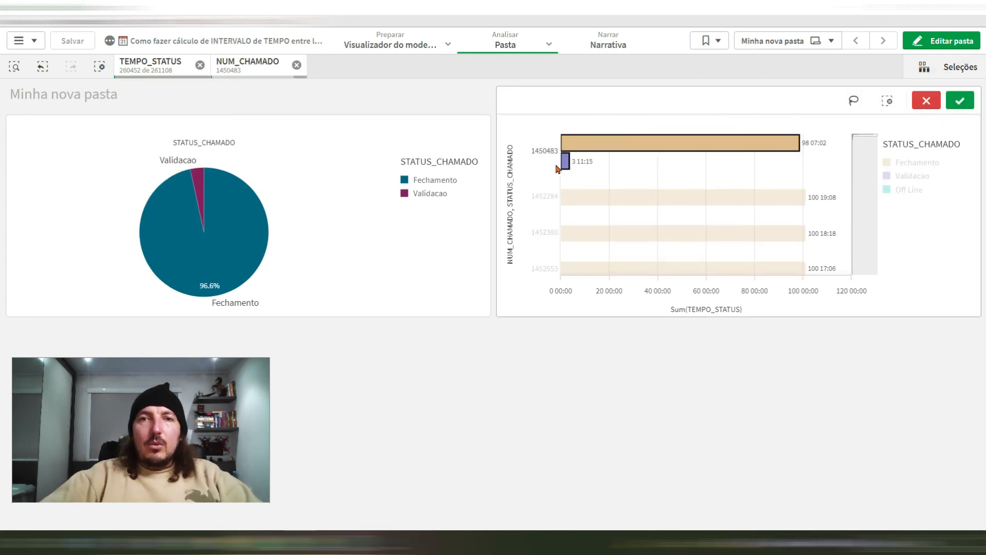
mouse_move(207, 292)
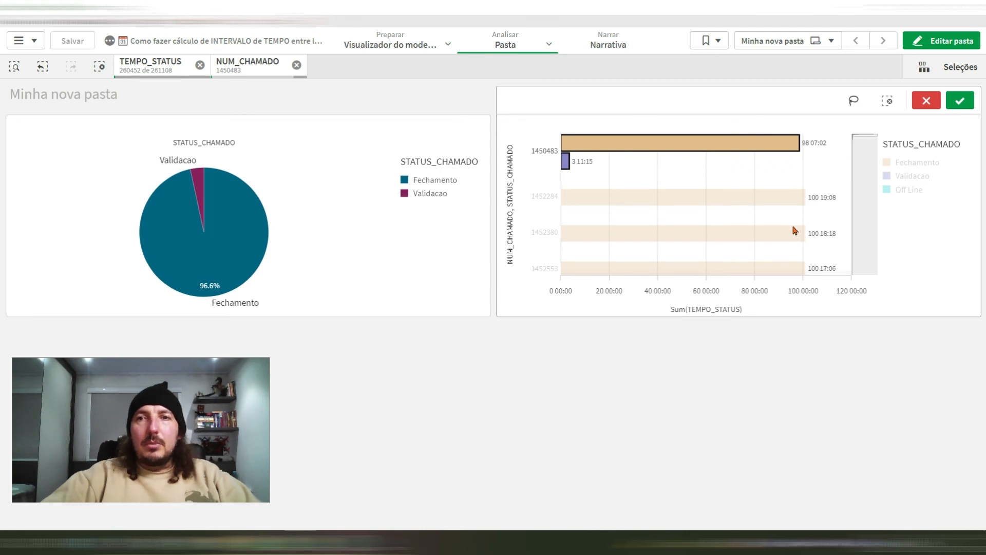
click(591, 457)
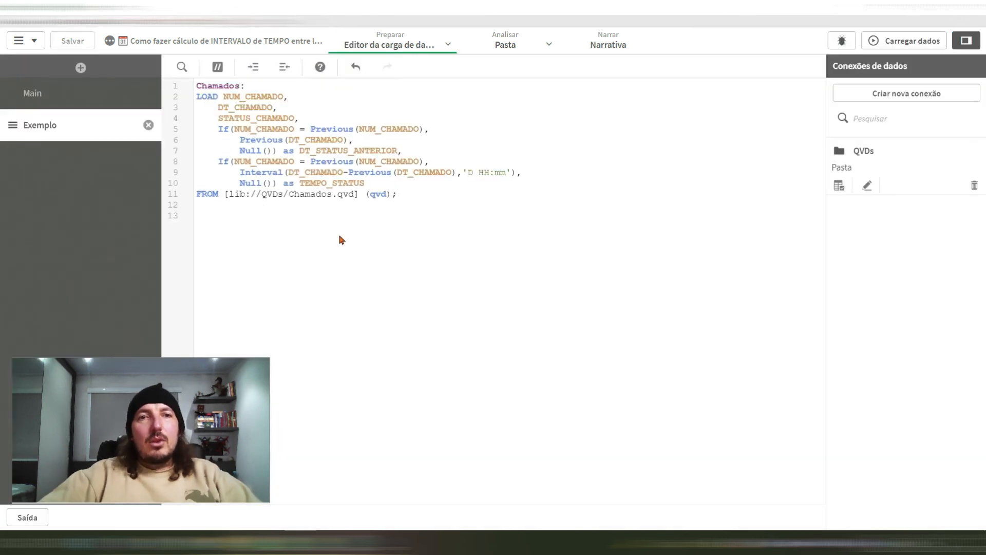
Step: Review the Chamados load script and examine the table's TEMPO_STATUS values in the data model viewer
drag(401, 195, 249, 120)
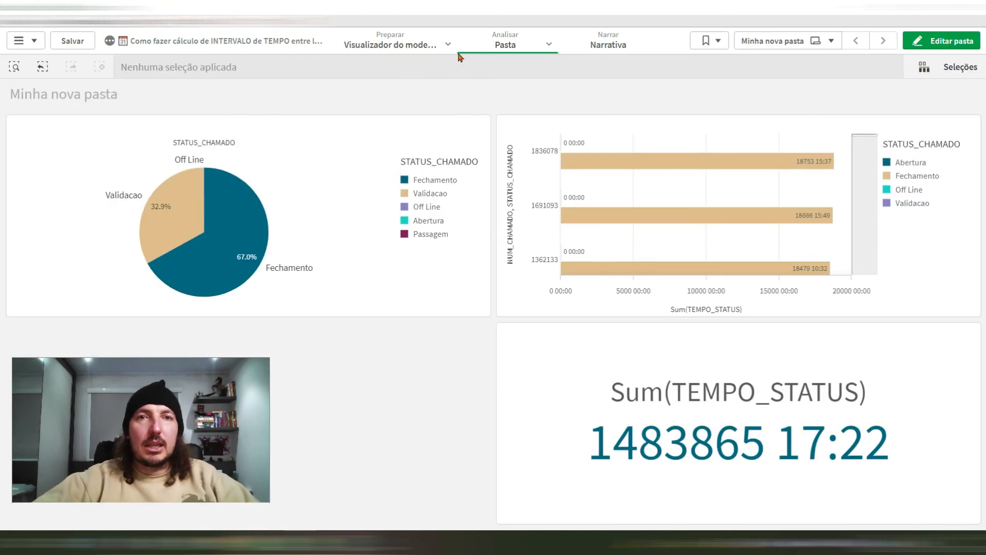
click(448, 42)
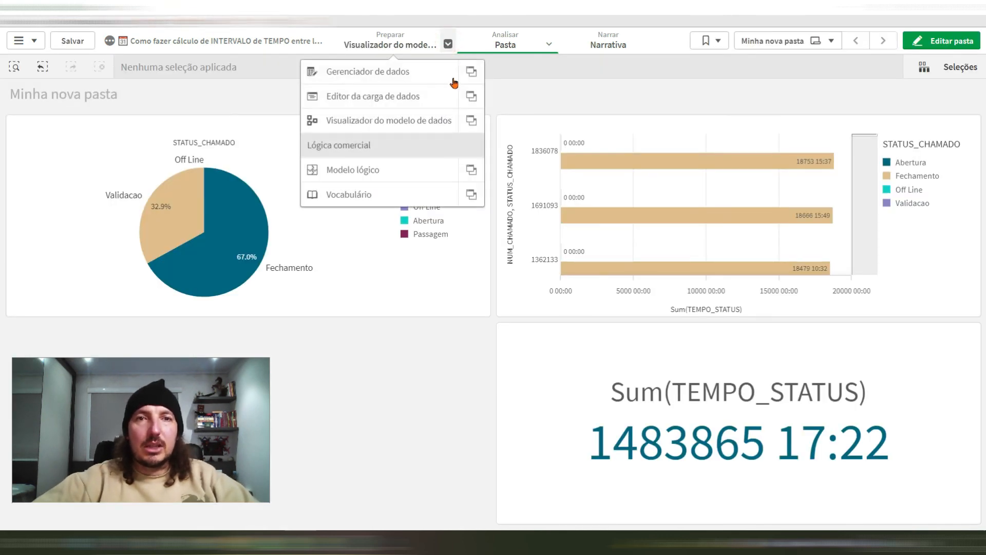
click(432, 118)
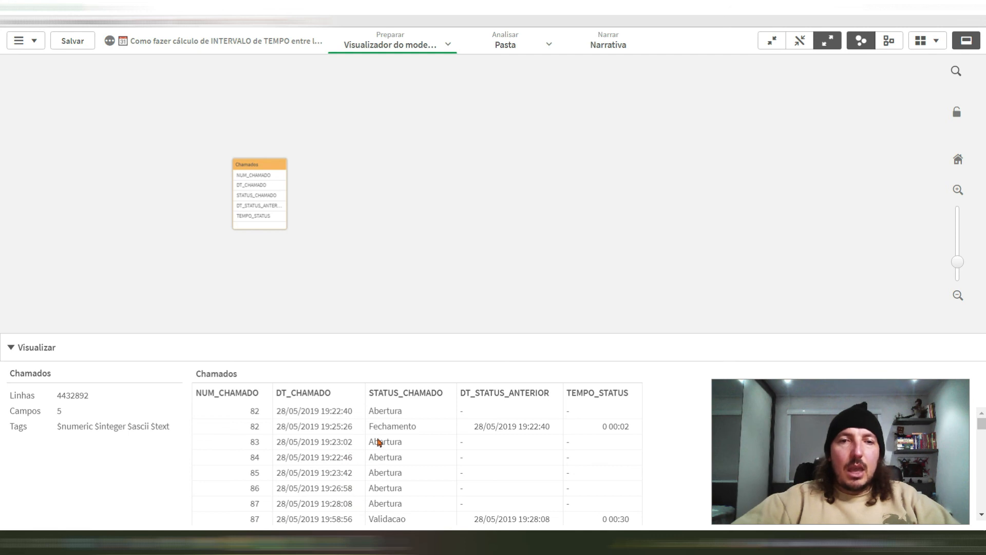
scroll(392, 491, down, 2)
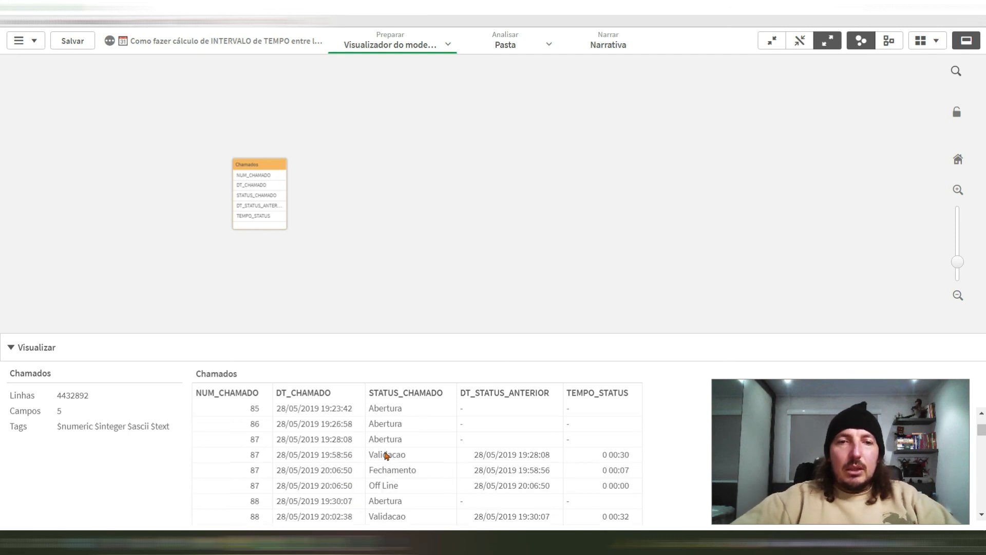